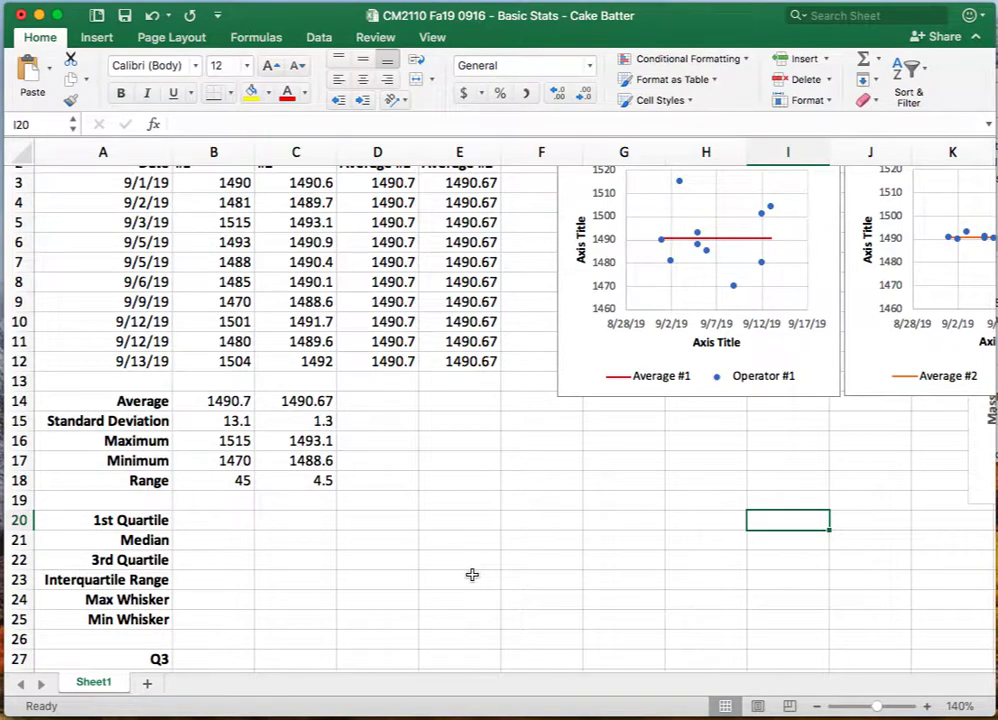
Step: Enter =QUARTILE(B3:B12,1) in B20 for Operator #1's 1st quartile
{"action": "scroll", "coordinate": [472, 575], "scroll_direction": "down", "scroll_amount": 5}
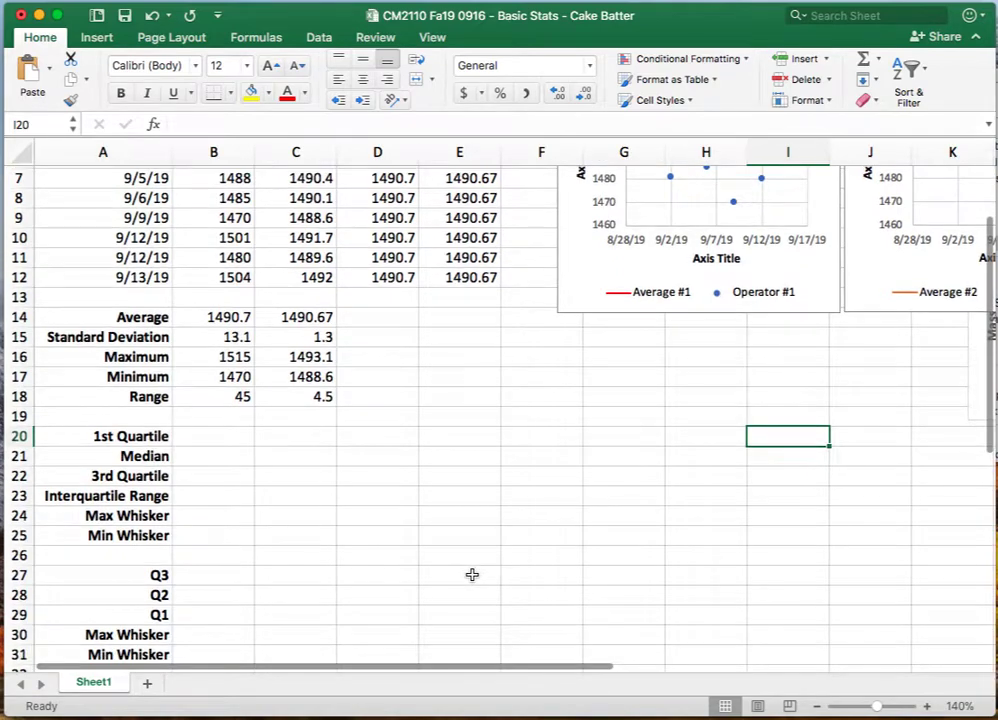
{"action": "scroll", "coordinate": [472, 575], "scroll_direction": "down", "scroll_amount": 1}
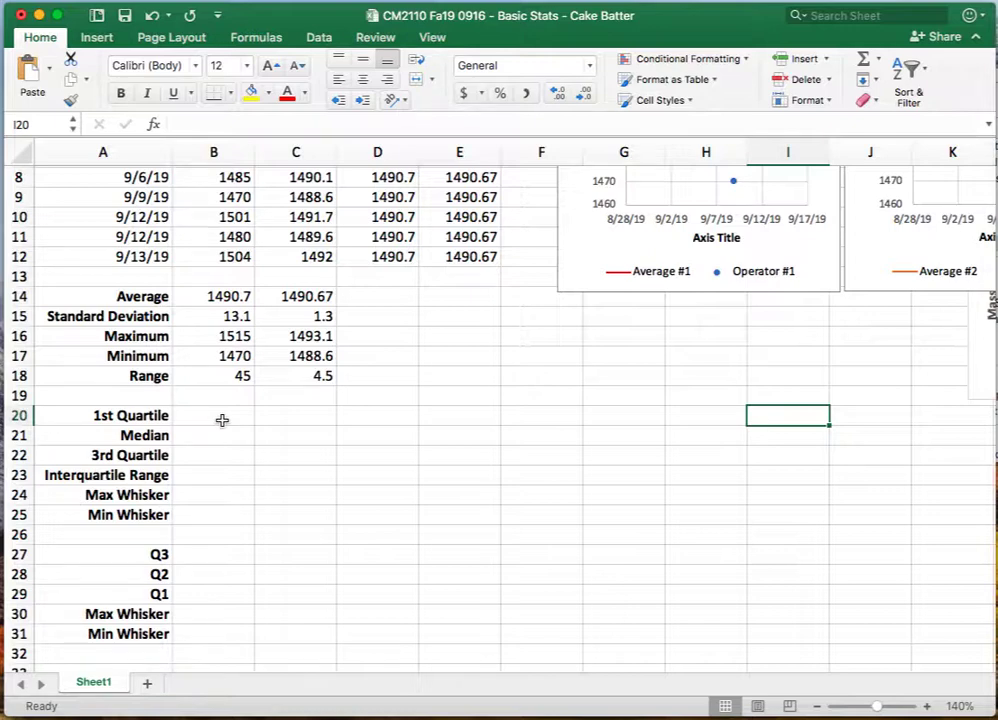
{"action": "left_click", "coordinate": [222, 419]}
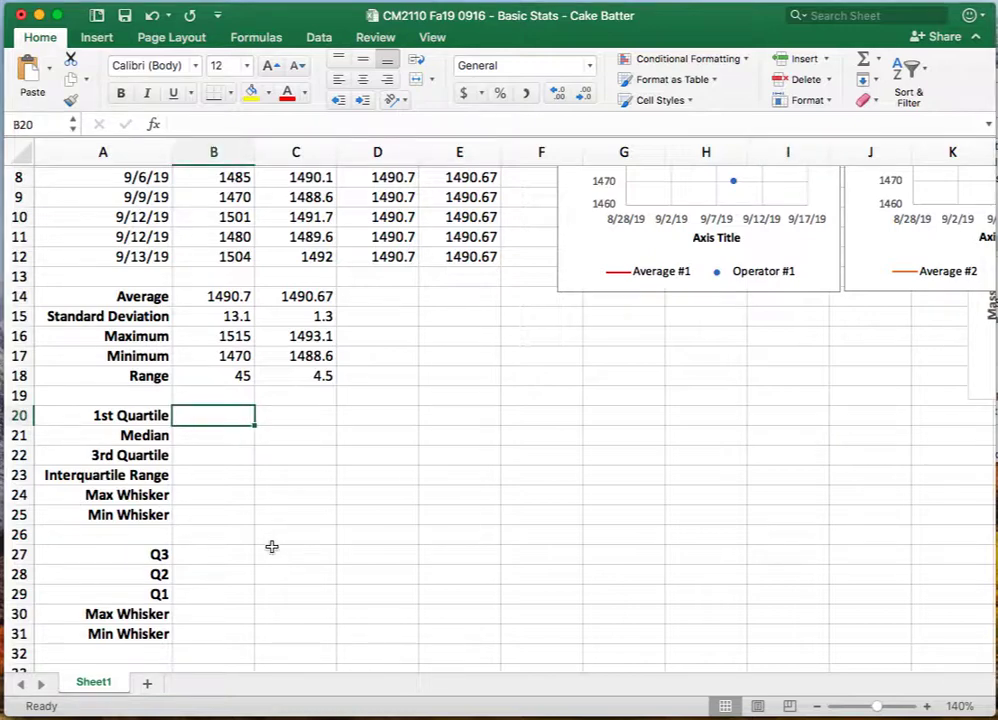
{"action": "type", "text": "="}
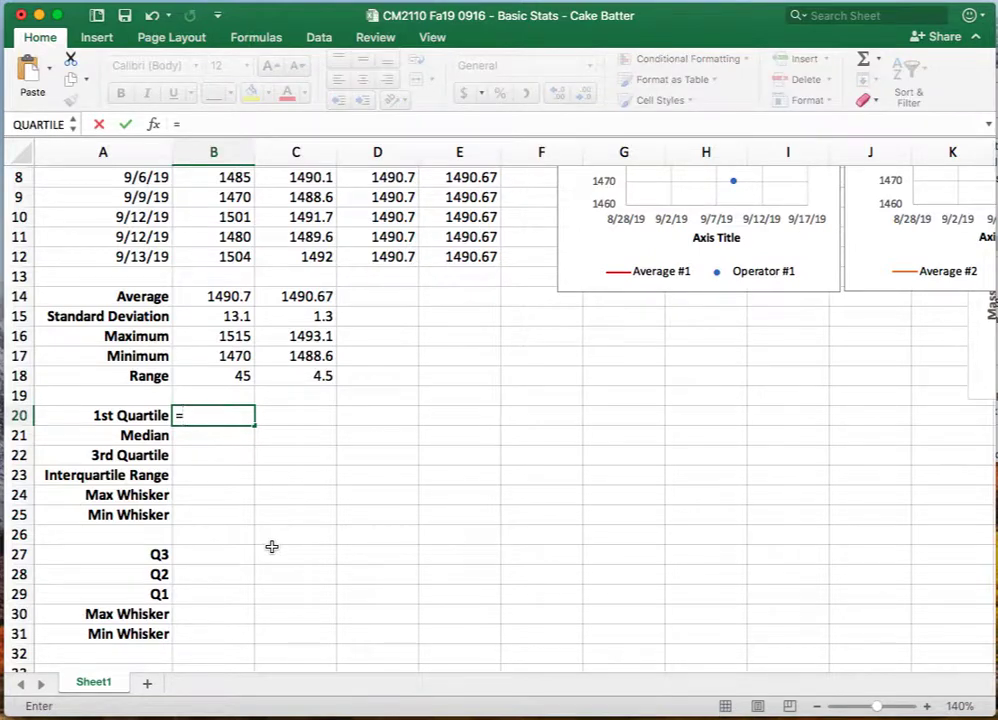
{"action": "type", "text": "quartile"}
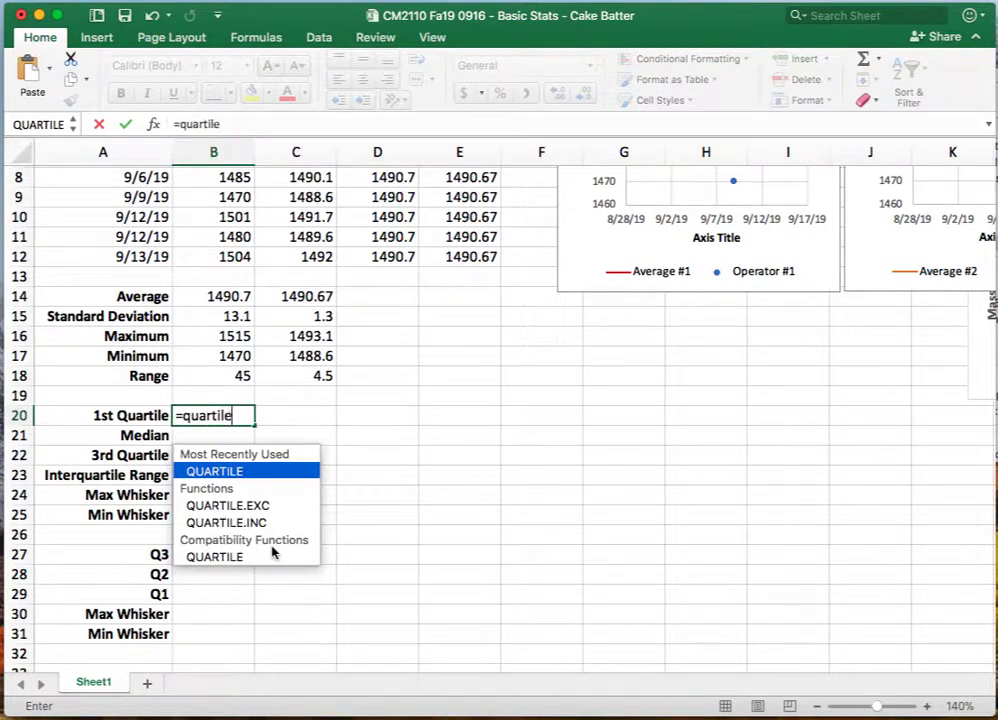
{"action": "type", "text": "("}
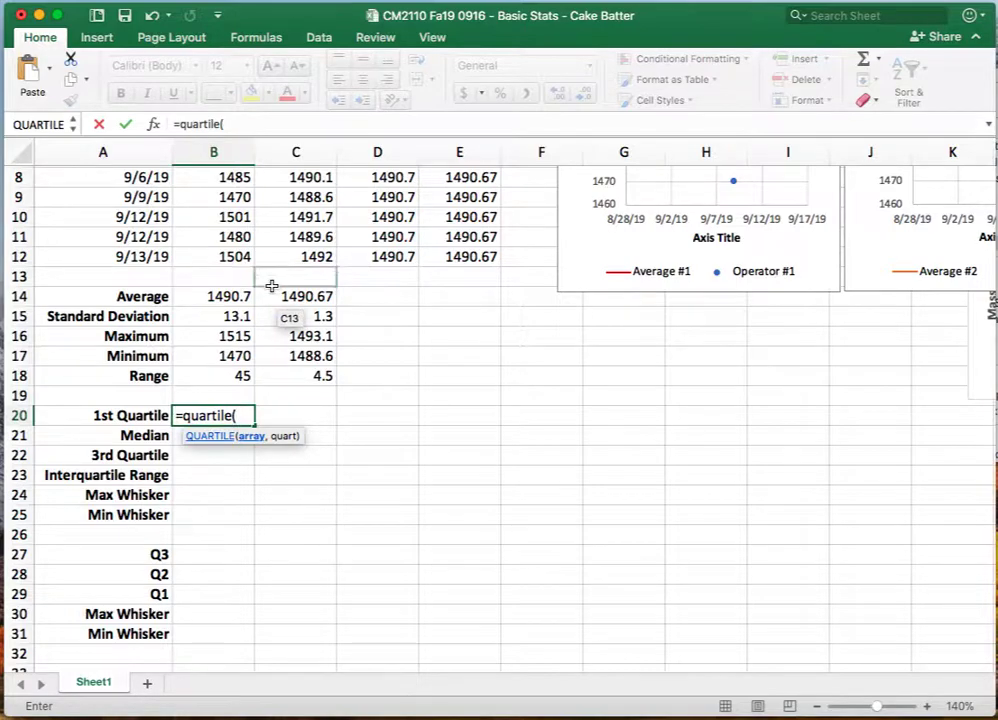
{"action": "left_click_drag", "start_coordinate": [243, 256], "coordinate": [216, 252]}
{"action": "type", "text": ","}
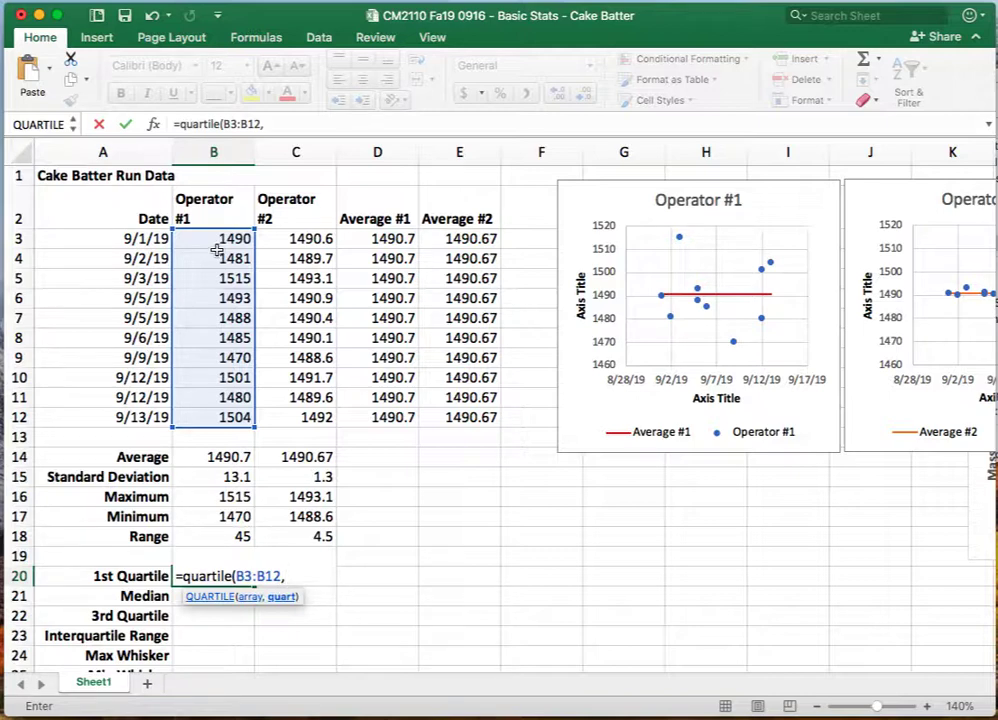
{"action": "type", "text": "1)"}
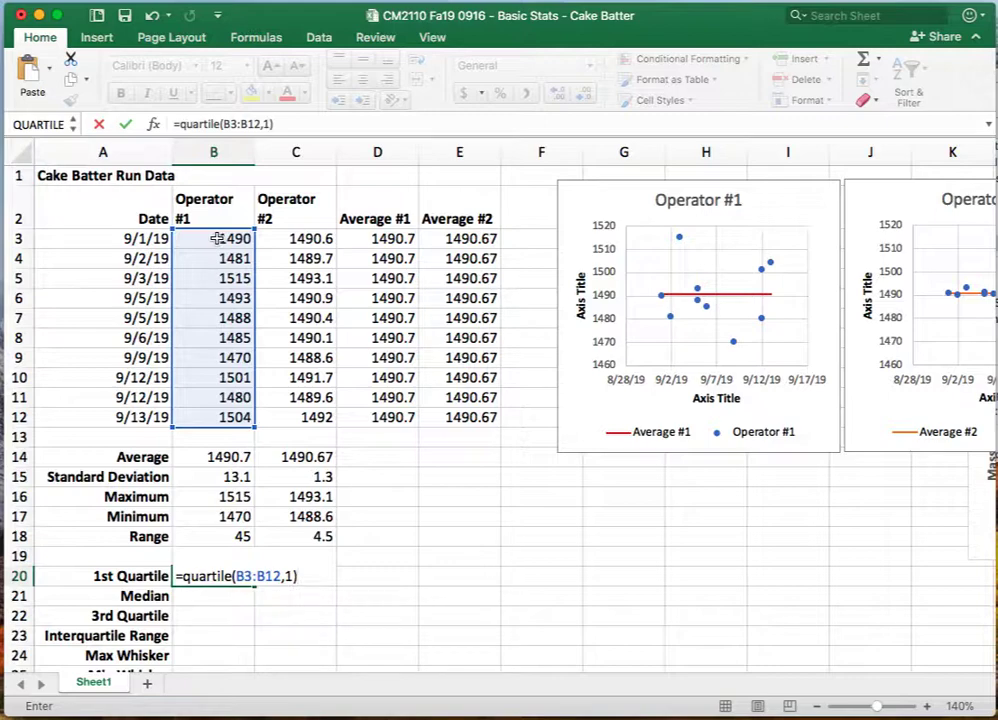
{"action": "key", "text": "Return"}
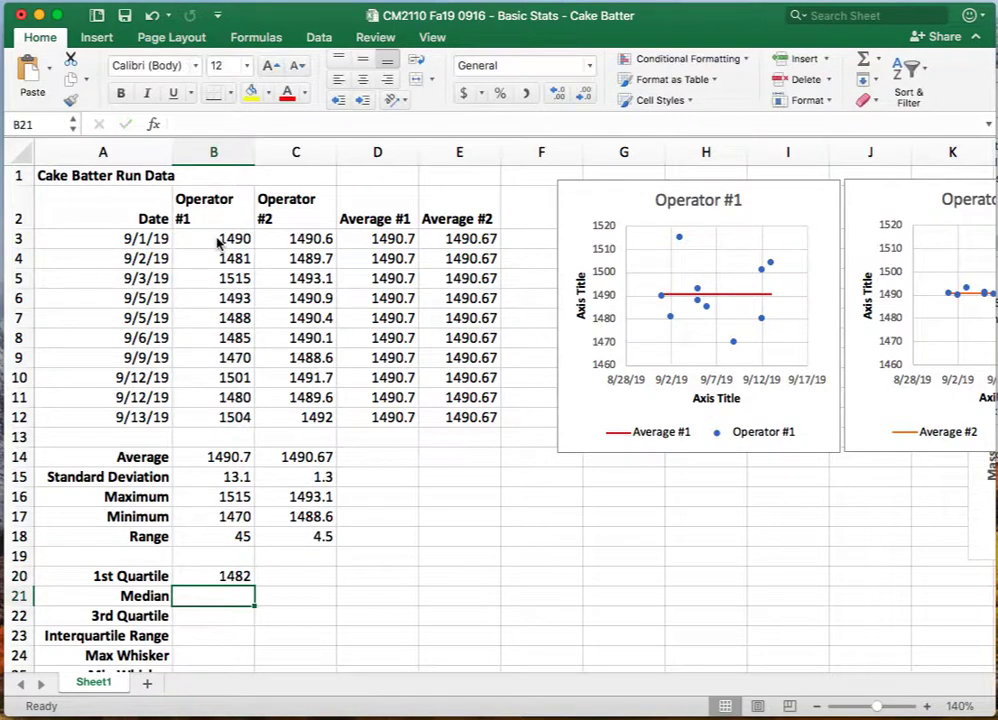
Step: Make the quartile range rows absolute as B$3:B$12
{"action": "scroll", "coordinate": [228, 432], "scroll_direction": "down", "scroll_amount": 3}
{"action": "left_click", "coordinate": [231, 481]}
{"action": "double_click", "coordinate": [244, 483]}
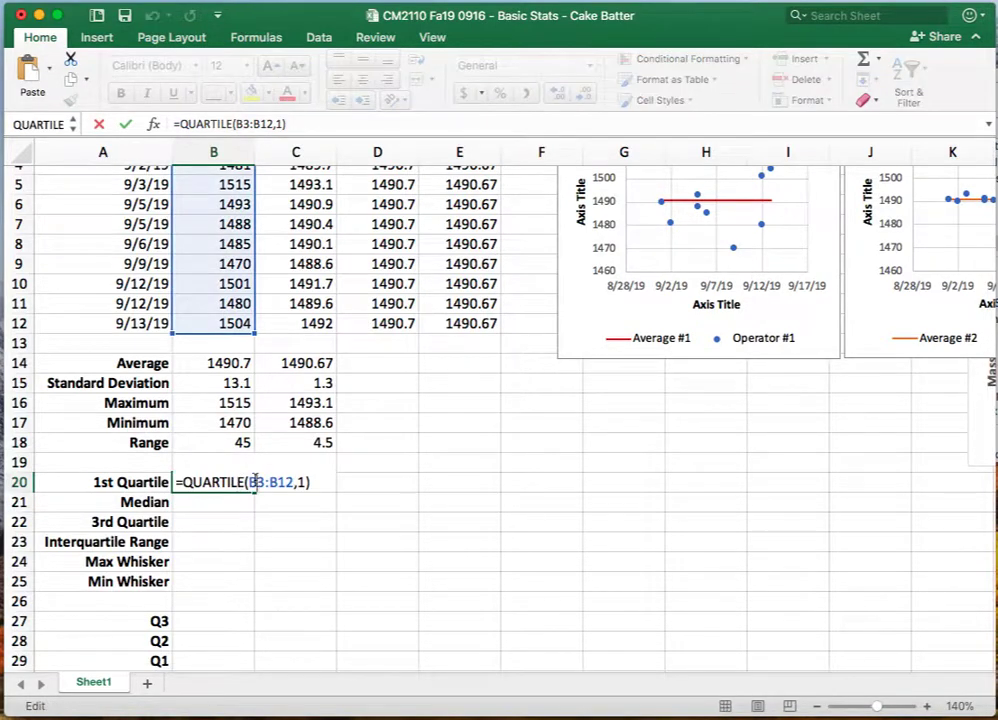
{"action": "left_click", "coordinate": [255, 482]}
{"action": "type", "text": "$"}
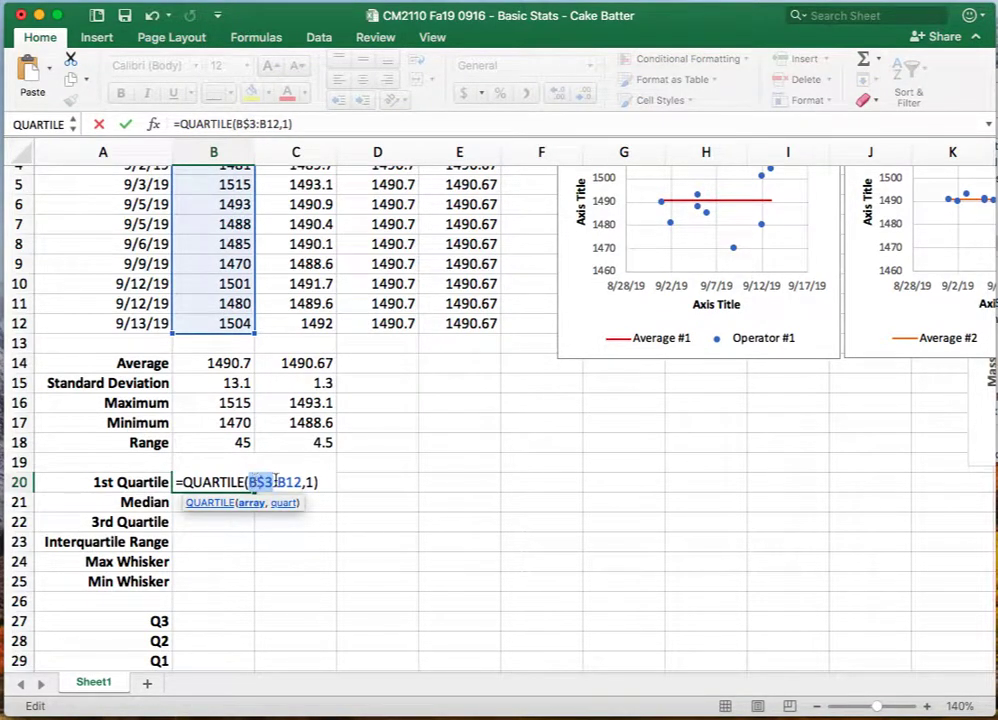
{"action": "left_click", "coordinate": [286, 482]}
{"action": "key", "text": "super+t"}
{"action": "key", "text": "super+t"}
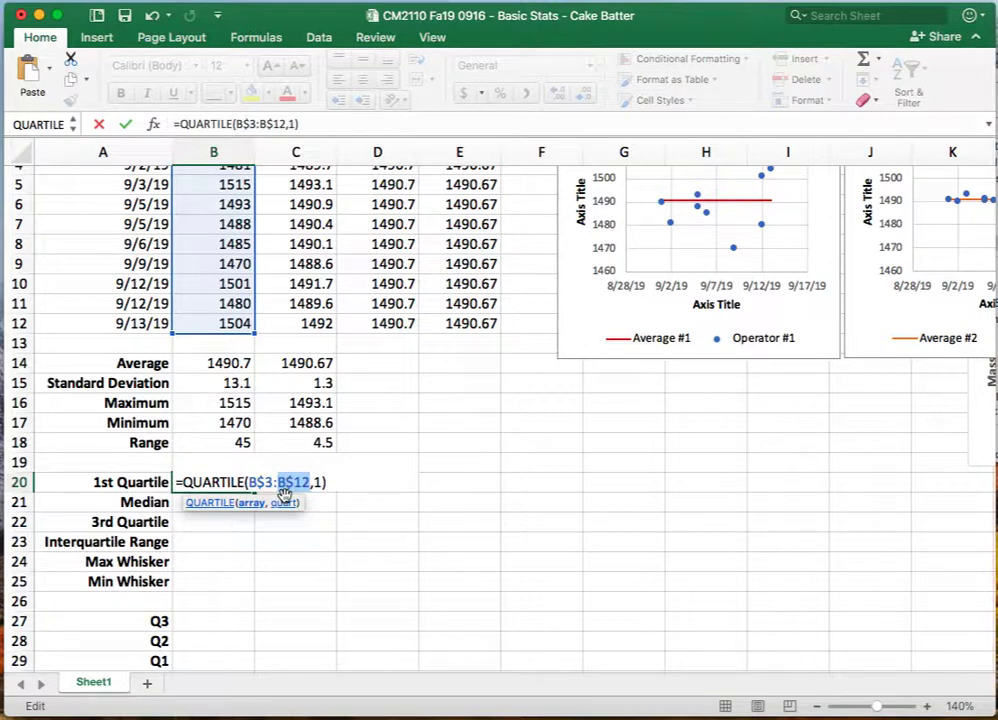
{"action": "key", "text": "Return"}
Step: Fill the formula down to B22, setting quart to 2 for the median and 3 for the 3rd quartile
{"action": "left_click", "coordinate": [229, 478]}
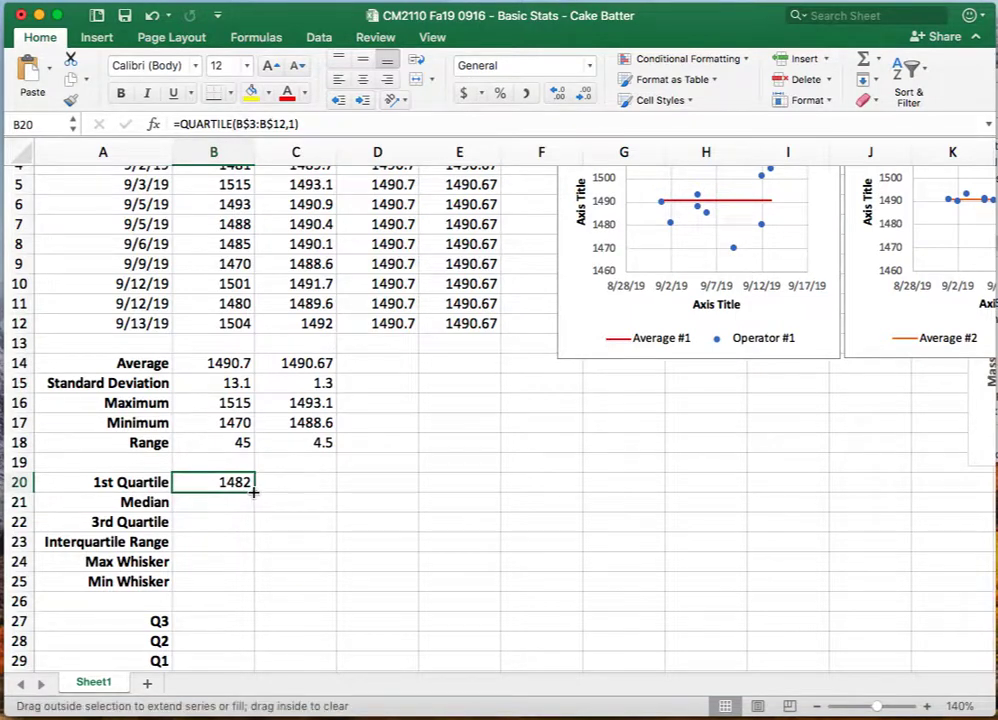
{"action": "left_click_drag", "start_coordinate": [254, 492], "coordinate": [258, 524]}
{"action": "double_click", "coordinate": [230, 502]}
{"action": "left_click", "coordinate": [324, 503]}
{"action": "key", "text": "BackSpace"}
{"action": "type", "text": "2,2)"}
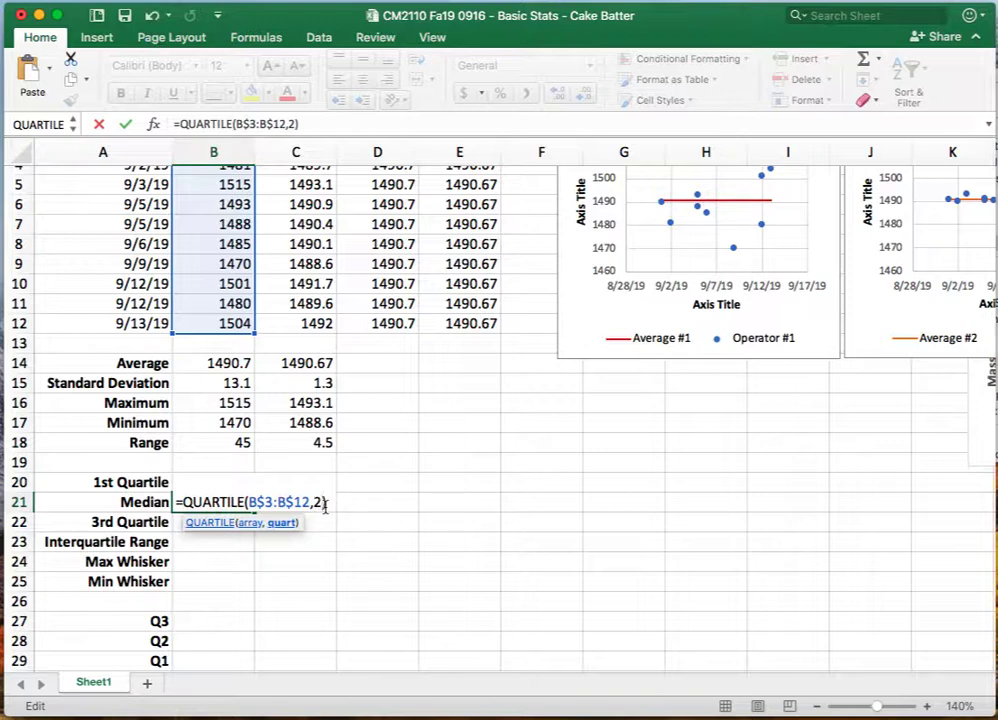
{"action": "key", "text": "Return"}
{"action": "double_click", "coordinate": [245, 521]}
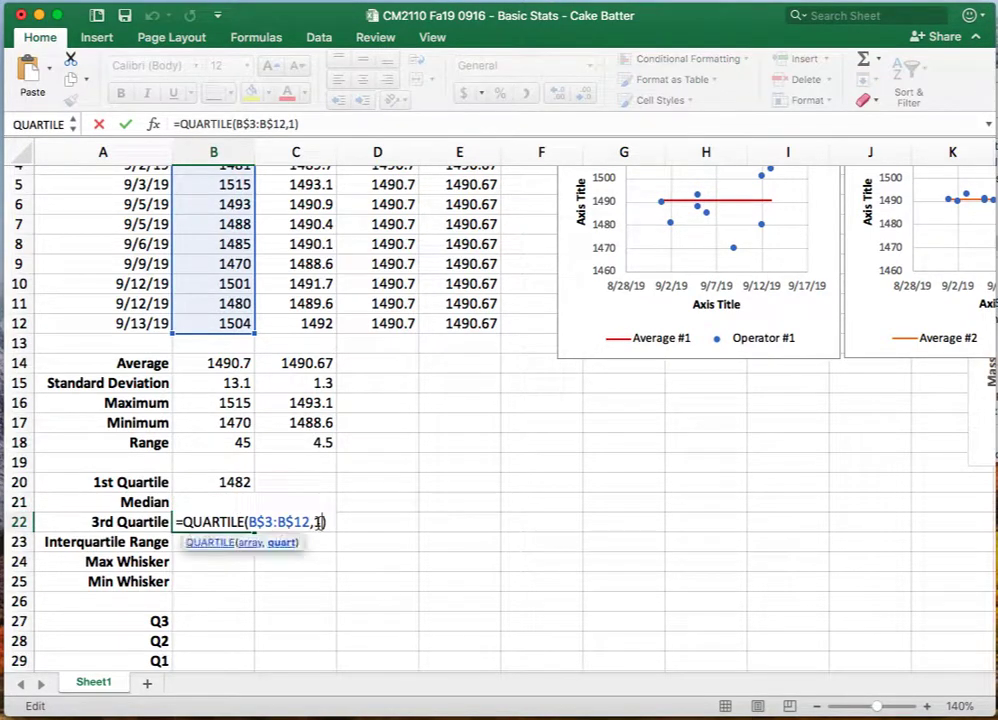
{"action": "key", "text": "BackSpace"}
{"action": "type", "text": "3"}
{"action": "key", "text": "Return"}
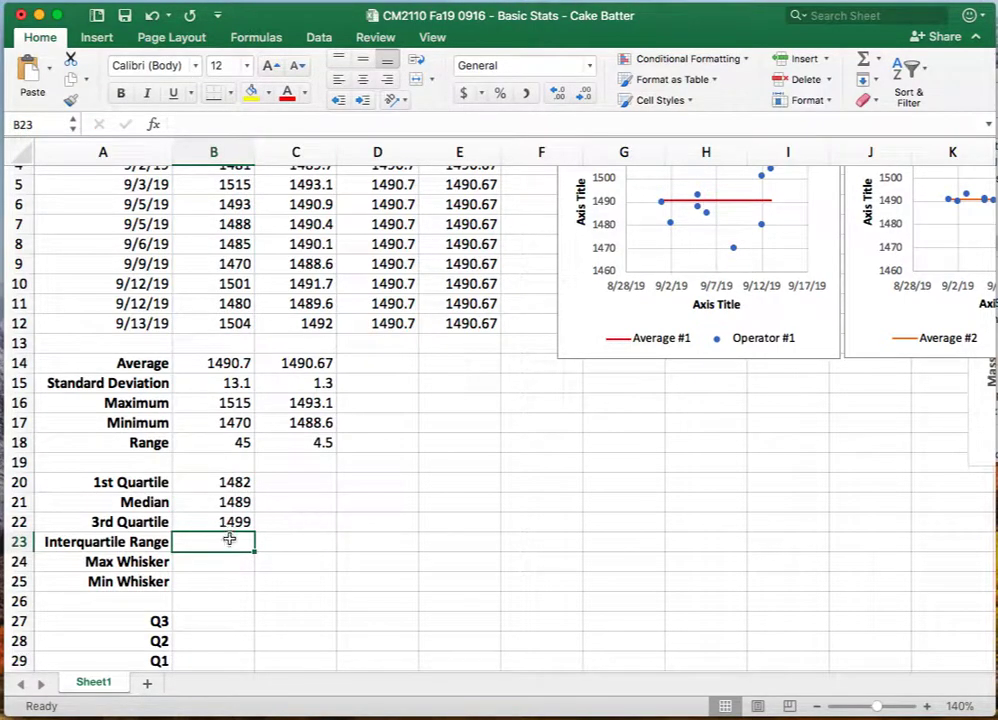
Step: Enter the interquartile range =B22-B20 (17) in B23
{"action": "double_click", "coordinate": [229, 542]}
{"action": "type", "text": "="}
{"action": "left_click", "coordinate": [245, 521]}
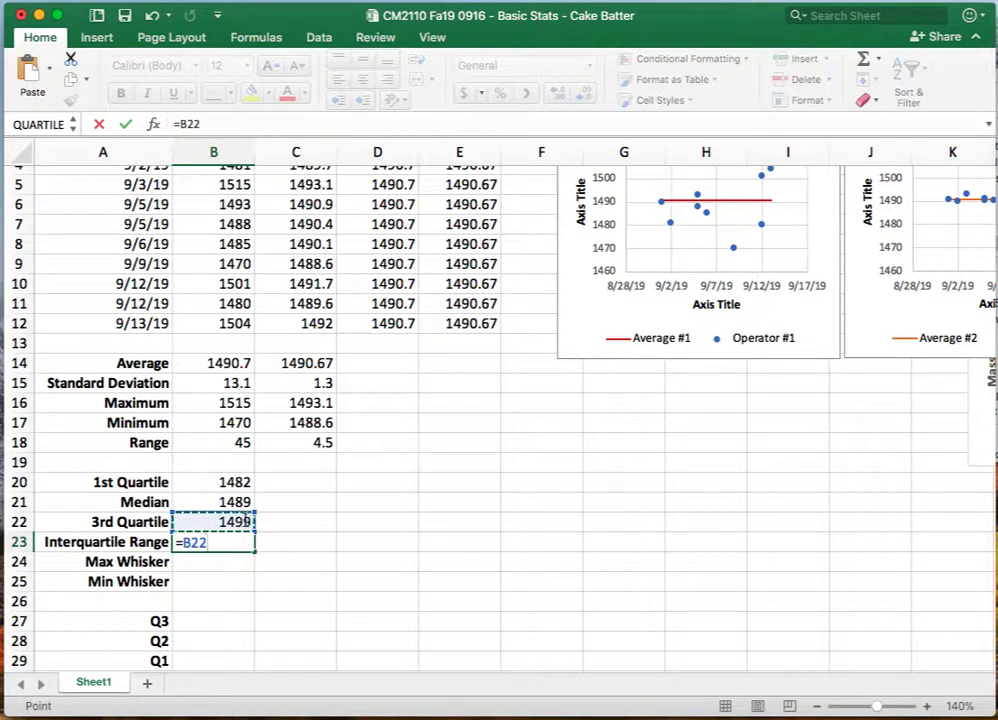
{"action": "type", "text": "-"}
{"action": "key", "text": "Up"}
{"action": "key", "text": "Up"}
{"action": "key", "text": "Up"}
{"action": "key", "text": "Return"}
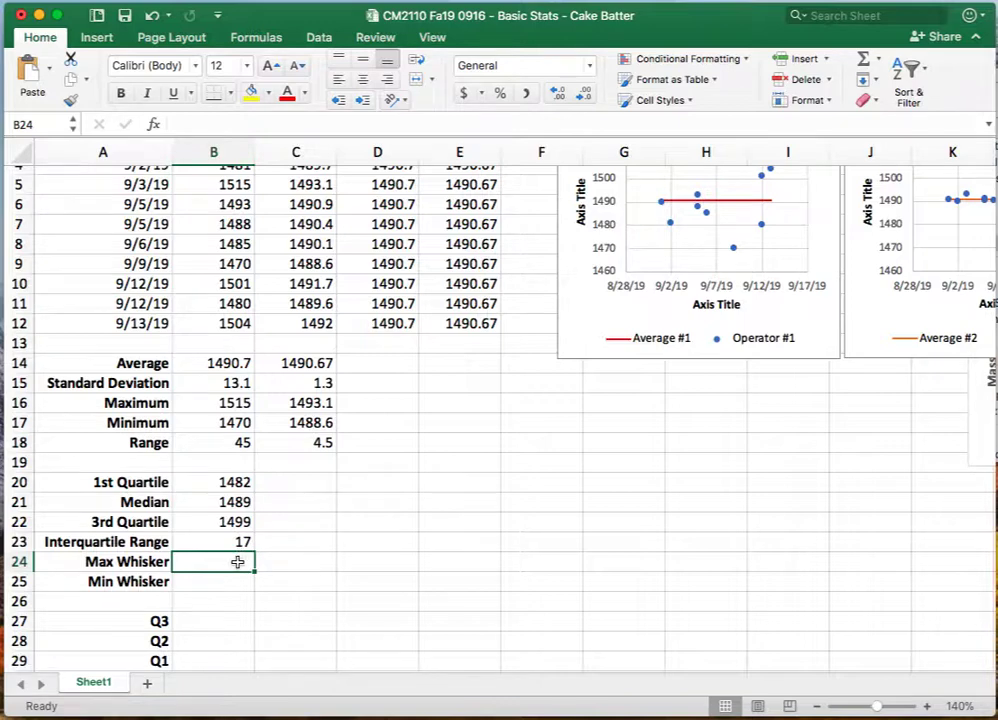
Step: Enter the Max Whisker =B22+1.5*B23 (1524.5) in B24
{"action": "type", "text": "="}
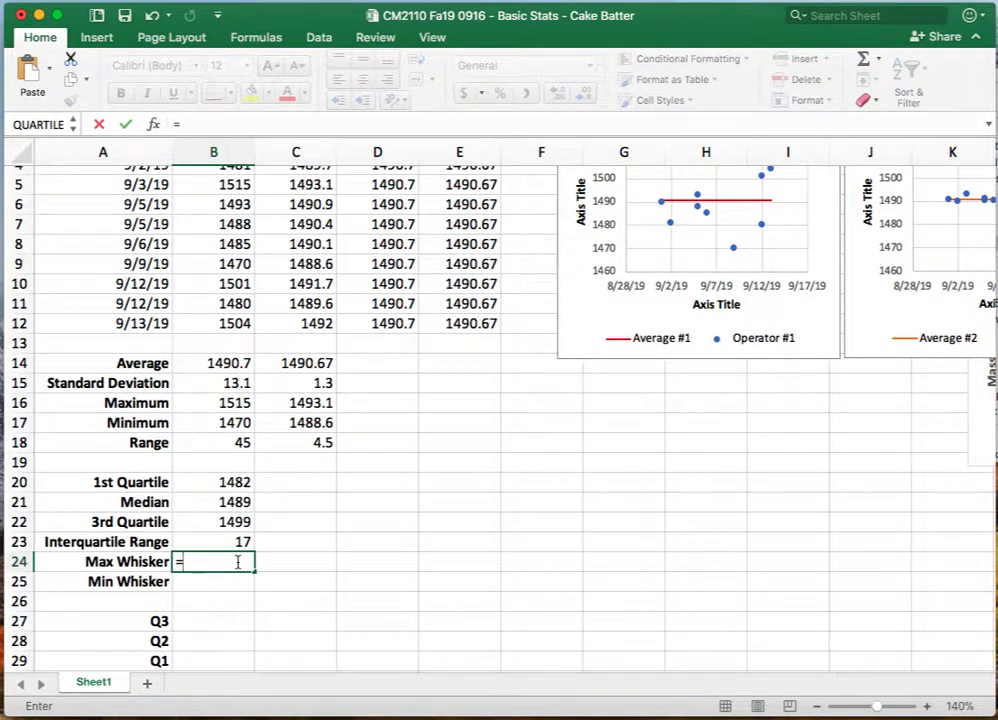
{"action": "key", "text": "Up"}
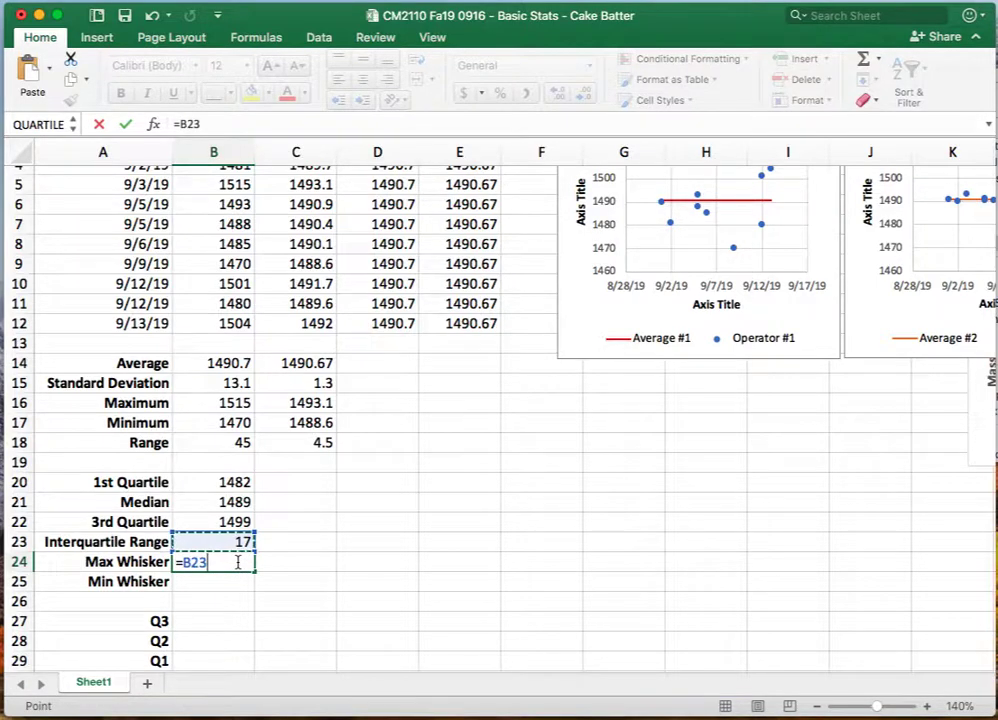
{"action": "key", "text": "Up"}
{"action": "type", "text": "+1.5*"}
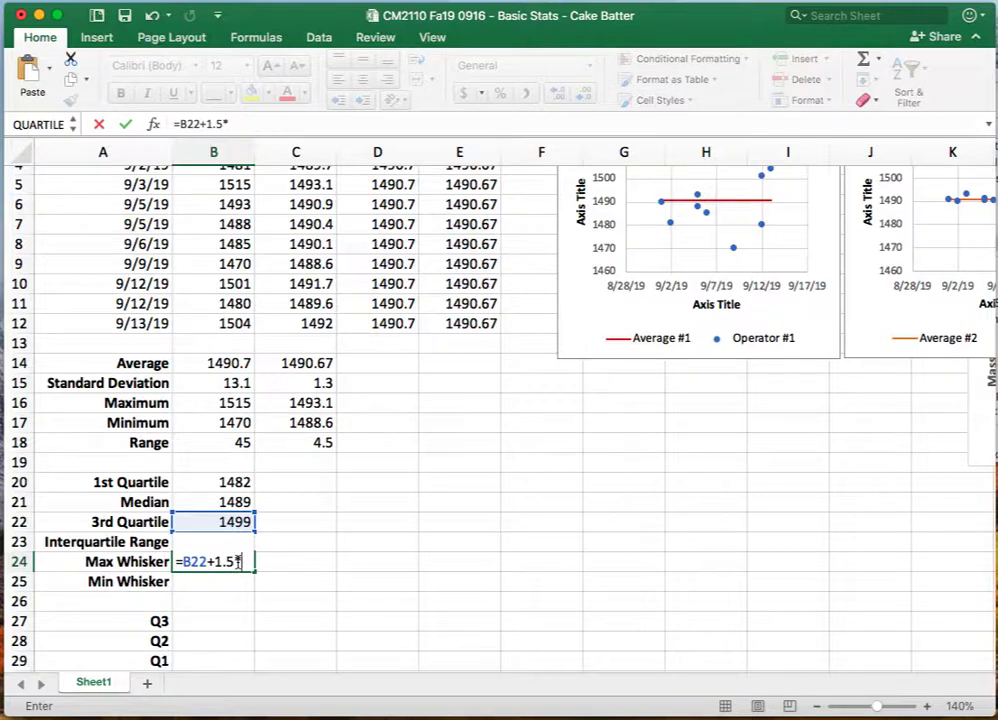
{"action": "key", "text": "Up"}
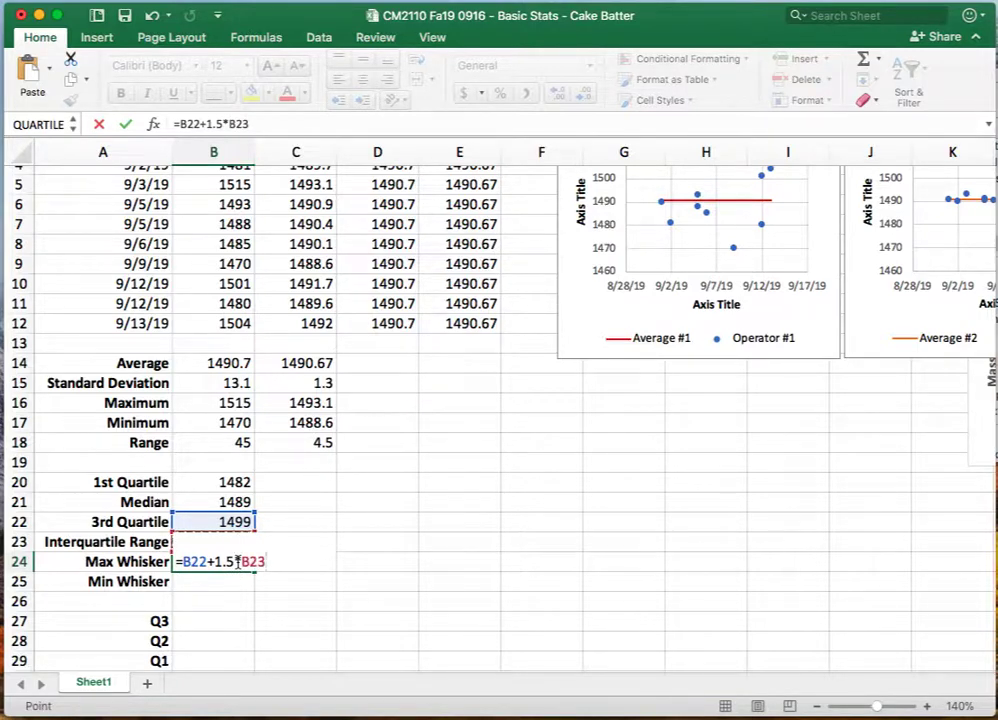
{"action": "key", "text": "Return"}
Step: Enter the Min Whisker =B20-1.5*B23 (1456.5) in B25
{"action": "type", "text": "="}
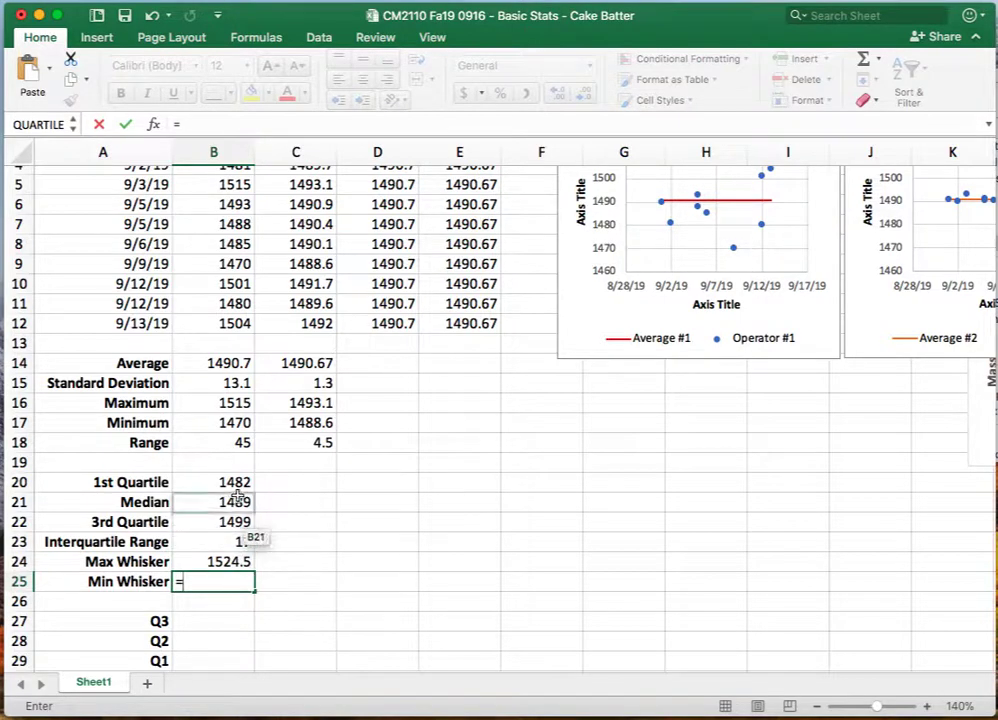
{"action": "left_click", "coordinate": [237, 481]}
{"action": "type", "text": "-1.5*"}
{"action": "left_click", "coordinate": [222, 541]}
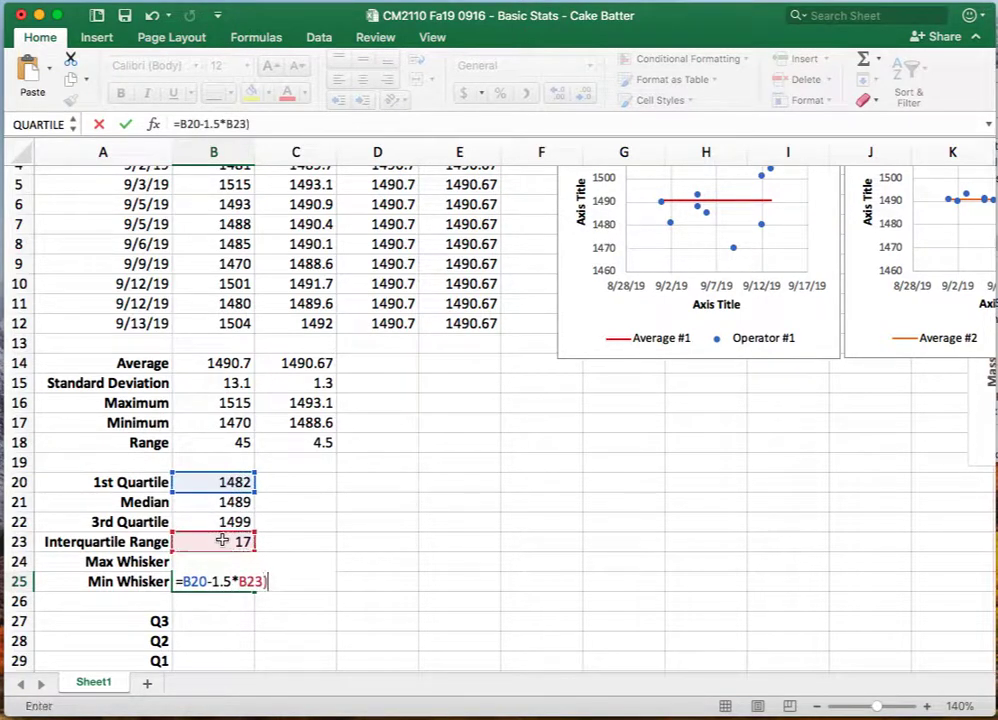
{"action": "key", "text": "Return"}
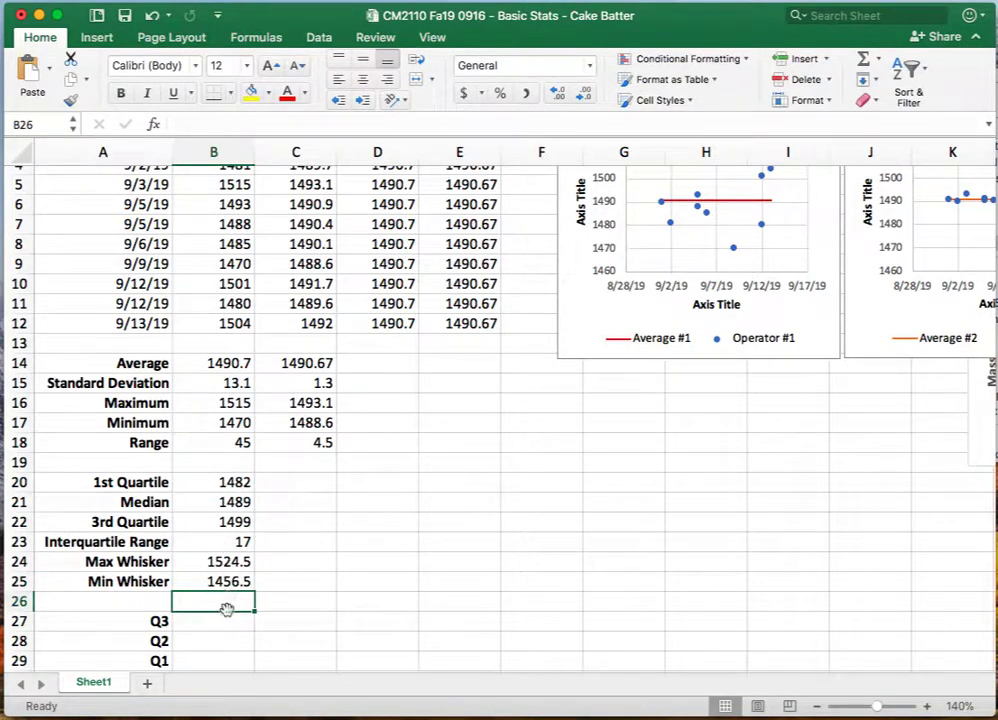
{"action": "scroll", "coordinate": [227, 610], "scroll_direction": "down", "scroll_amount": 2}
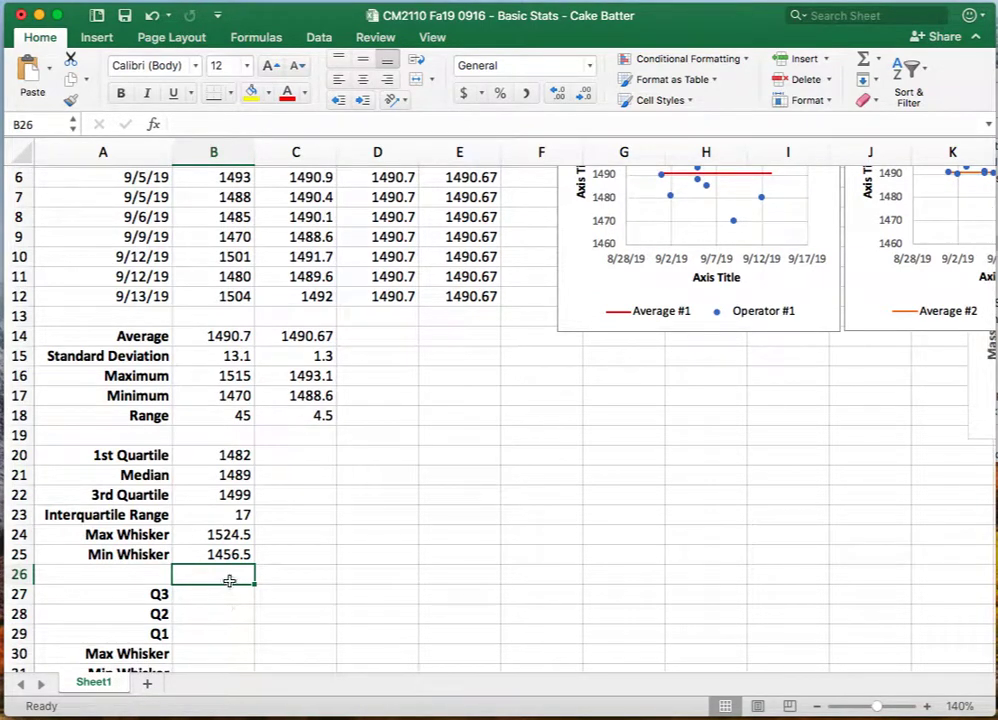
Step: Fill B20:B25 right into column C, giving Operator #2 quartiles 1489.8, 1490.5, 1491.5, IQR 1.7, whiskers 1494.05 and 1487.25
{"action": "left_click_drag", "start_coordinate": [247, 454], "coordinate": [333, 566]}
{"action": "left_click", "coordinate": [357, 494]}
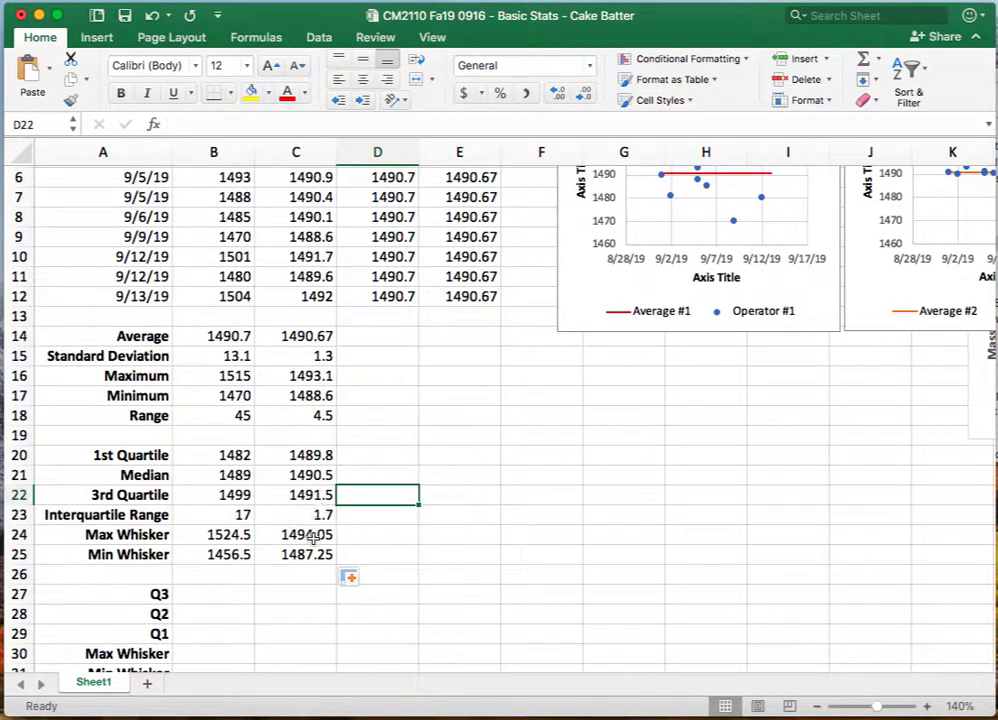
{"action": "scroll", "coordinate": [320, 535], "scroll_direction": "down", "scroll_amount": 1}
{"action": "scroll", "coordinate": [313, 538], "scroll_direction": "down", "scroll_amount": 2}
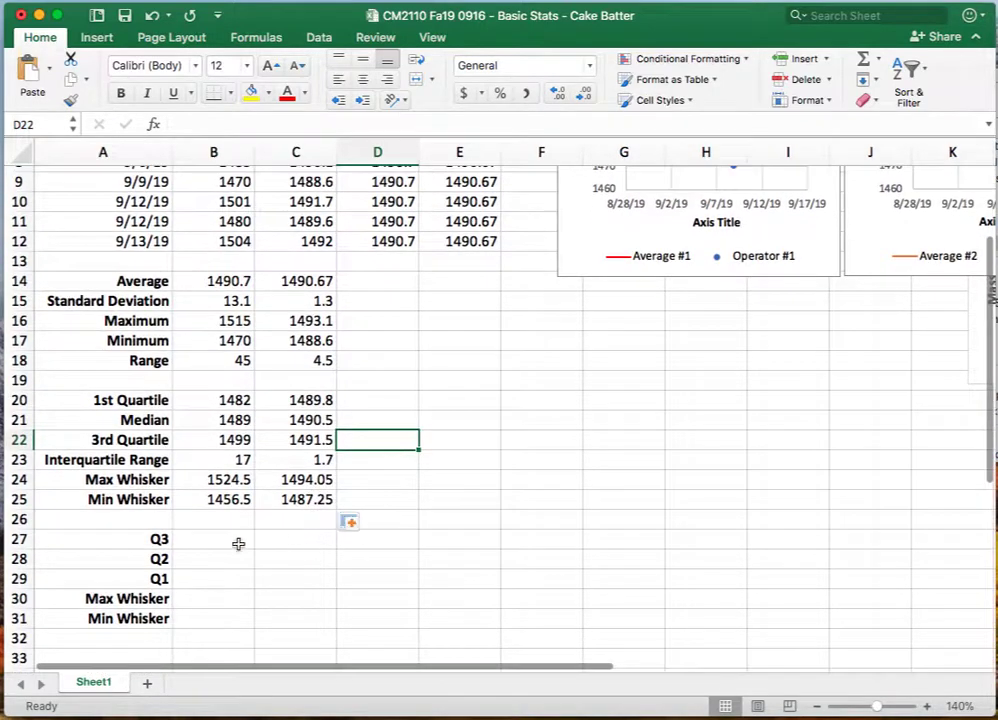
{"action": "left_click", "coordinate": [223, 538]}
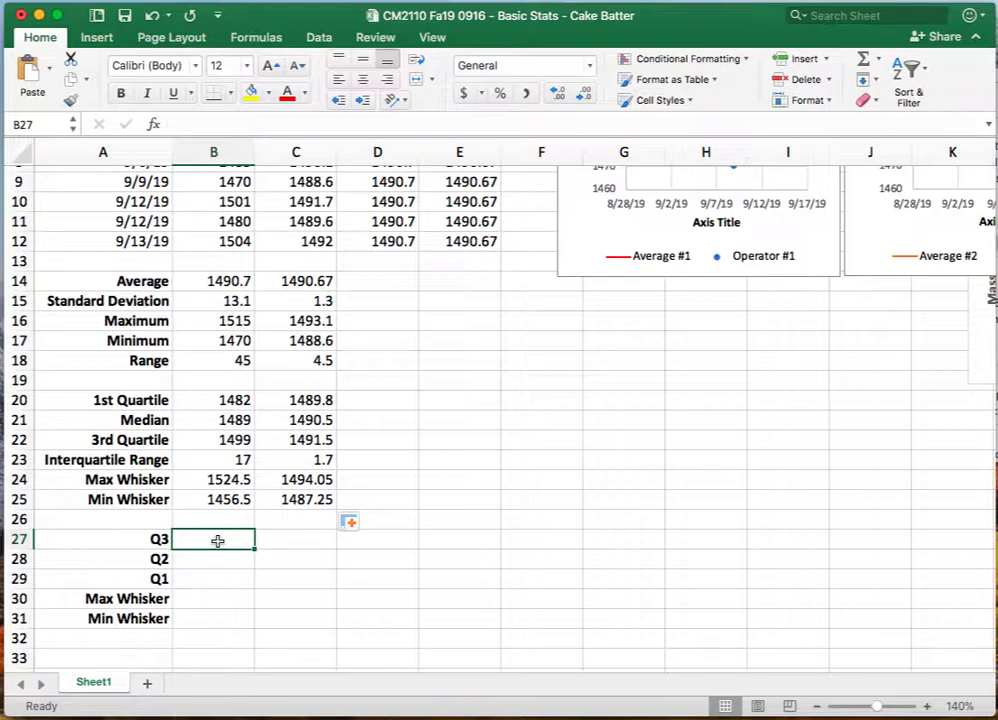
Step: Enter =B20 (1482) in Operator #1's Q1 cell B29
{"action": "key", "text": "Down"}
{"action": "key", "text": "Down"}
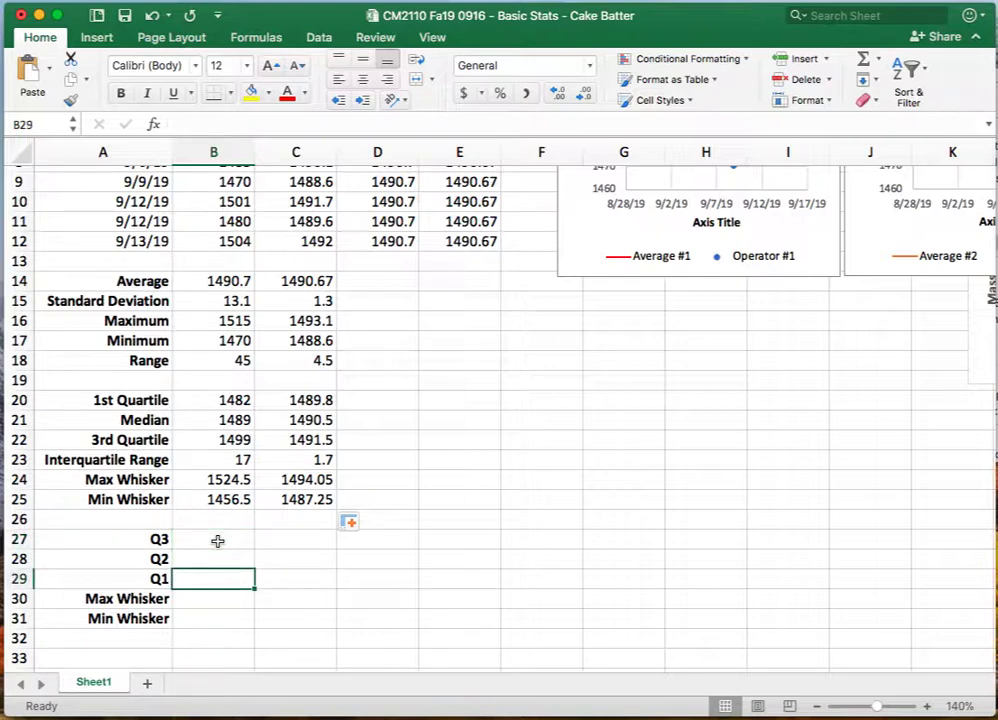
{"action": "type", "text": "="}
{"action": "key", "text": "Up"}
{"action": "key", "text": "Up"}
{"action": "key", "text": "Up"}
{"action": "key", "text": "Up"}
{"action": "key", "text": "Up"}
{"action": "key", "text": "Up"}
{"action": "key", "text": "Up"}
{"action": "key", "text": "Up"}
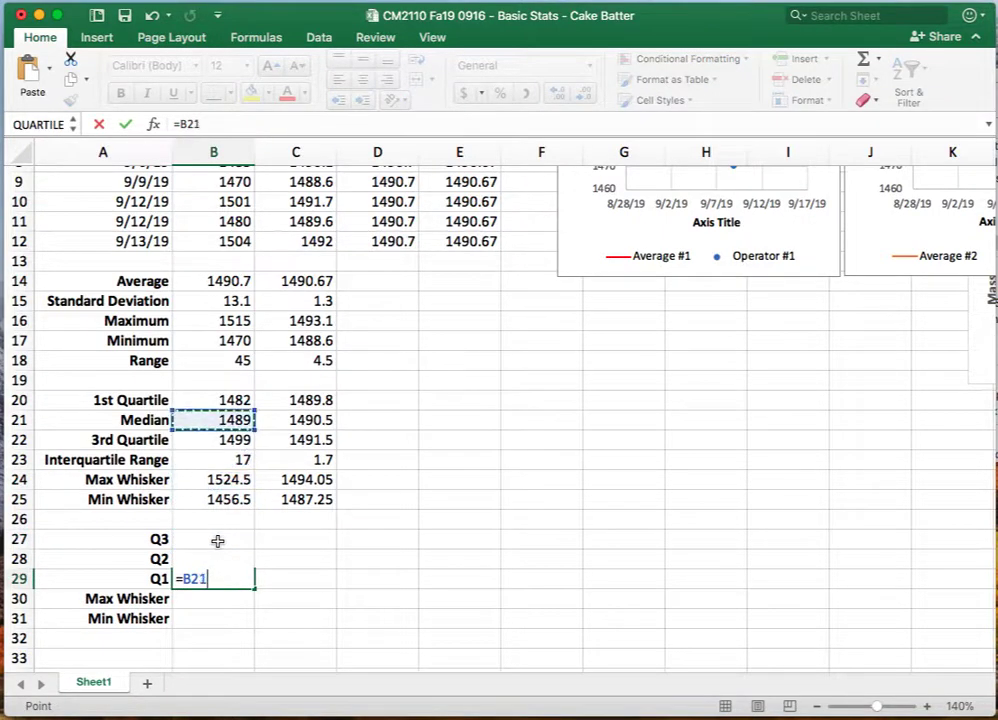
{"action": "key", "text": "Up"}
{"action": "key", "text": "Tab"}
Step: Enter =B21-B20 (7) in Operator #1's Q2 cell B28
{"action": "left_click", "coordinate": [230, 577]}
{"action": "left_click", "coordinate": [233, 558]}
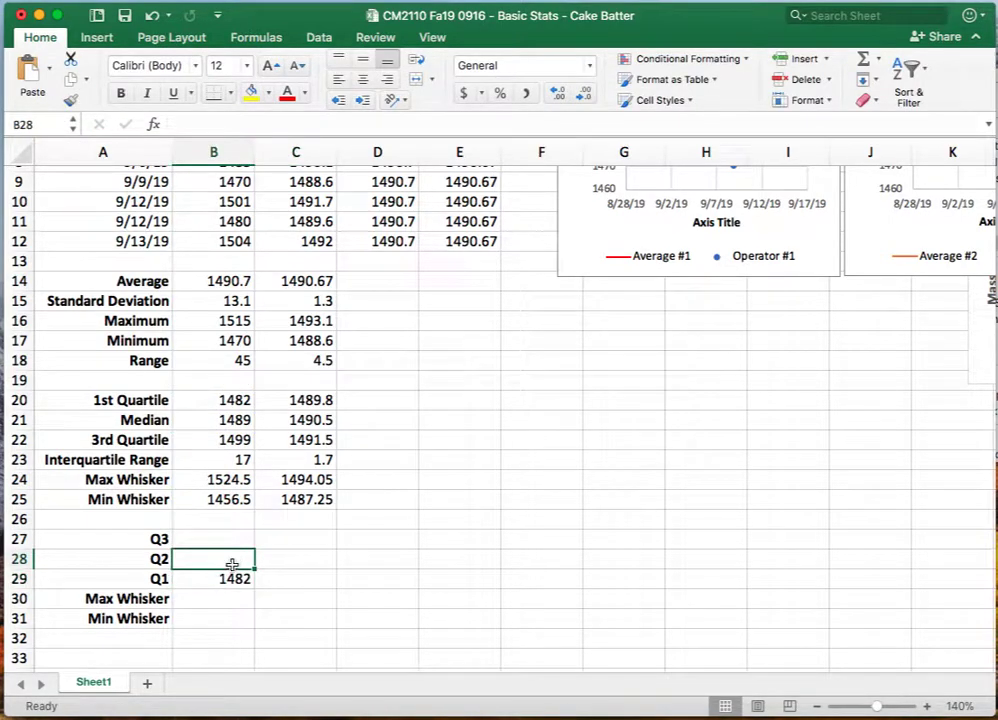
{"action": "type", "text": "="}
{"action": "key", "text": "Up"}
{"action": "key", "text": "Up"}
{"action": "key", "text": "Up"}
{"action": "key", "text": "Up"}
{"action": "key", "text": "Up"}
{"action": "key", "text": "Up"}
{"action": "key", "text": "Up"}
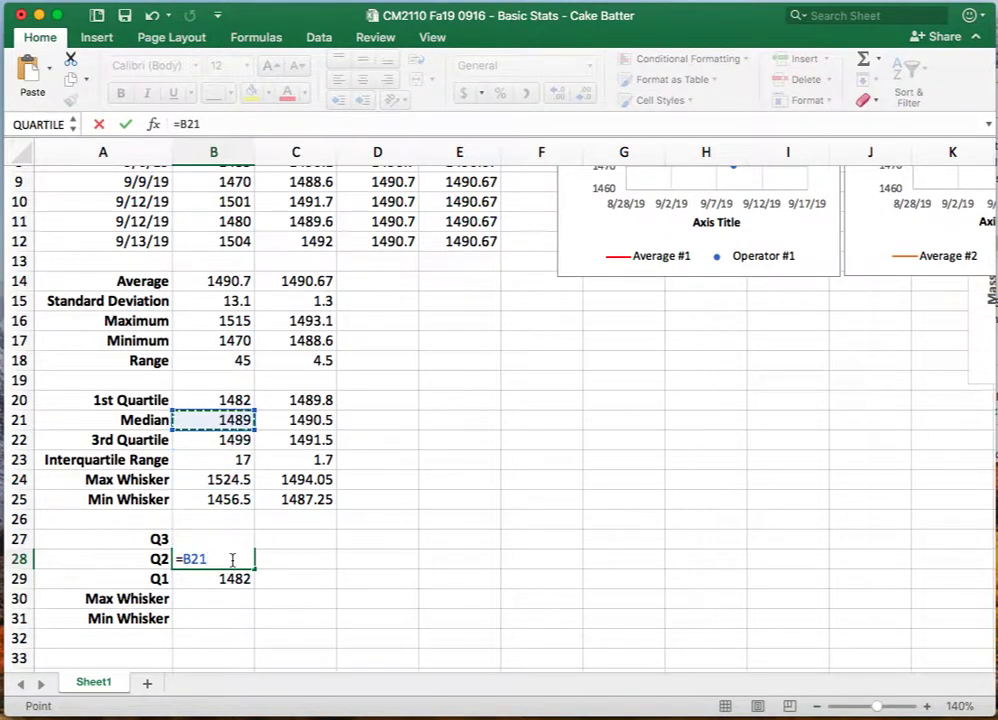
{"action": "type", "text": "-"}
Step: Enter =B22-B21 (10) in Operator #1's Q3 cell B27
{"action": "key", "text": "Up"}
{"action": "key", "text": "Up"}
{"action": "key", "text": "Up"}
{"action": "key", "text": "Up"}
{"action": "key", "text": "Up"}
{"action": "key", "text": "Up"}
{"action": "key", "text": "Up"}
{"action": "key", "text": "Up"}
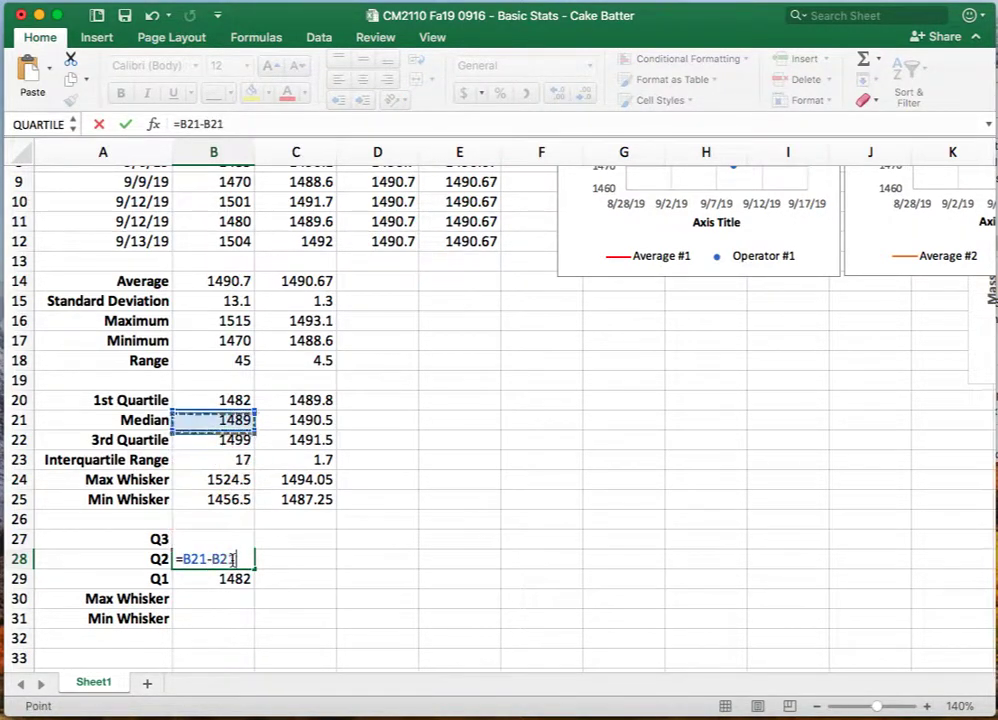
{"action": "key", "text": "Return"}
{"action": "key", "text": "Up"}
{"action": "key", "text": "Up"}
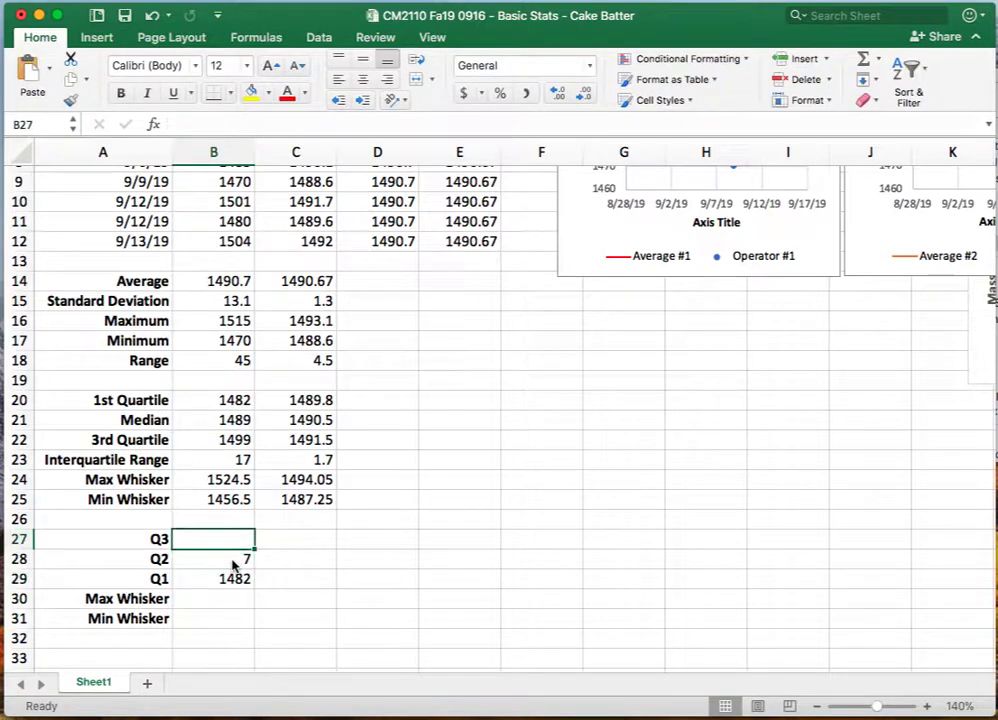
{"action": "type", "text": "="}
{"action": "key", "text": "Up"}
{"action": "key", "text": "Up"}
{"action": "key", "text": "Up"}
{"action": "key", "text": "Up"}
{"action": "key", "text": "Up"}
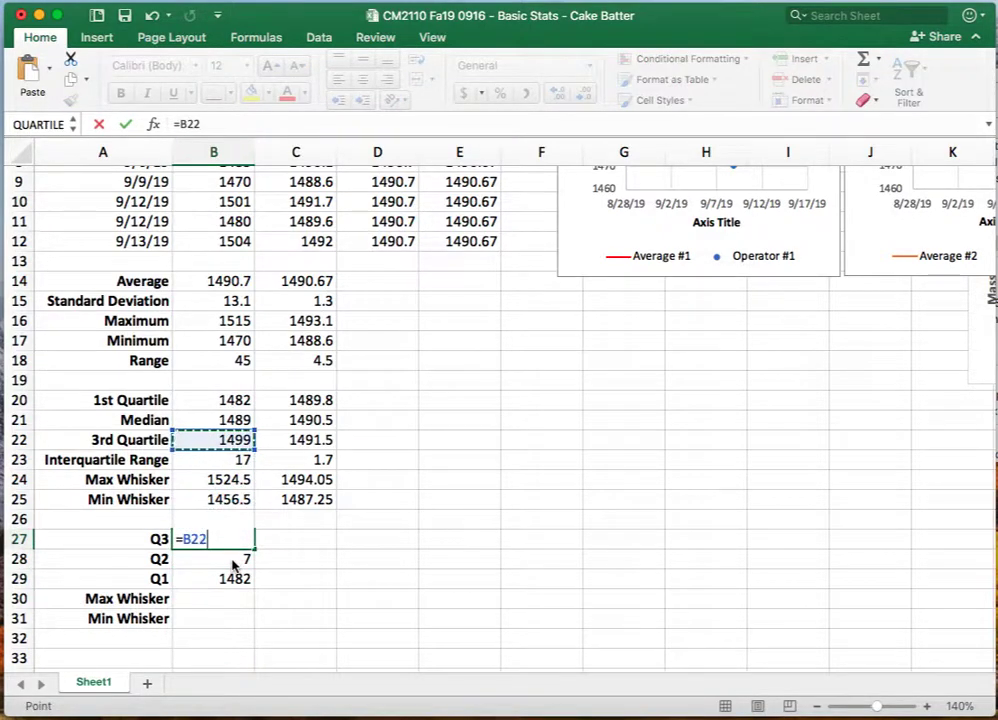
{"action": "type", "text": "-"}
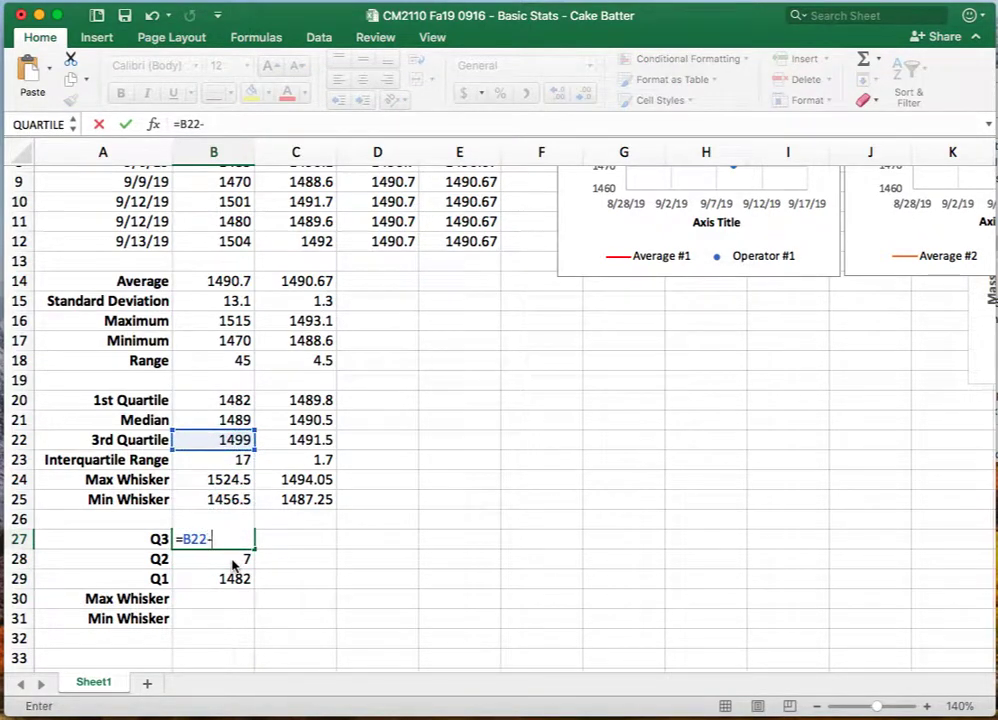
{"action": "key", "text": "Up"}
{"action": "key", "text": "Up"}
{"action": "key", "text": "Up"}
{"action": "key", "text": "Up"}
{"action": "key", "text": "Up"}
{"action": "key", "text": "Up"}
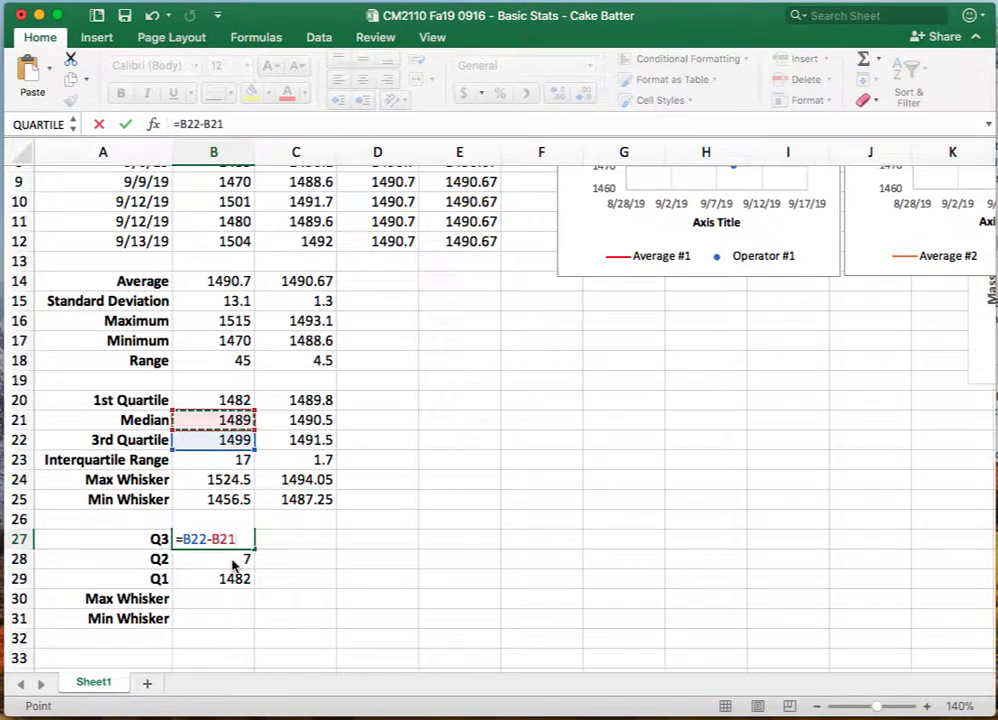
{"action": "key", "text": "Return"}
{"action": "key", "text": "Down"}
{"action": "key", "text": "Down"}
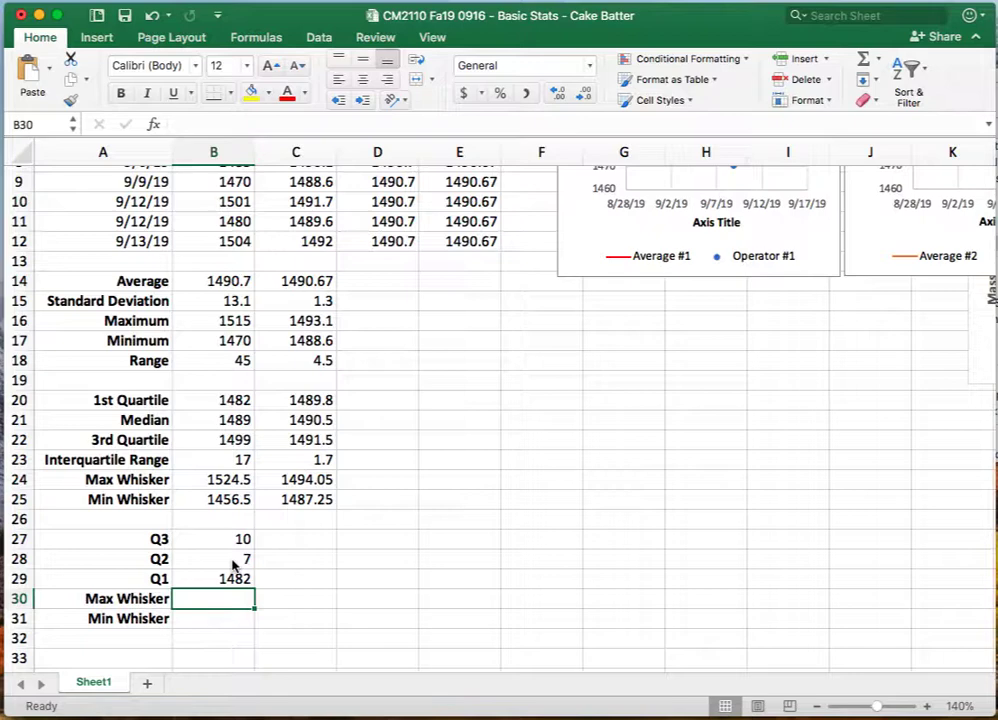
Step: Enter the upper whisker length =B24-B22 (25.5) in B30
{"action": "type", "text": "="}
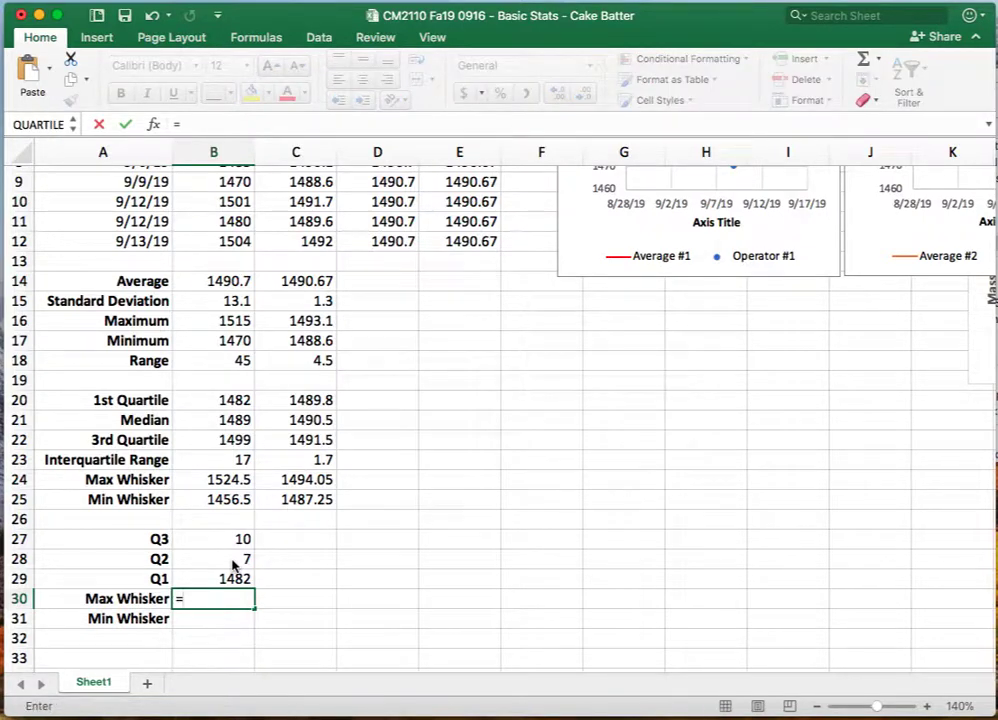
{"action": "key", "text": "Up"}
{"action": "key", "text": "Up"}
{"action": "key", "text": "Up"}
{"action": "key", "text": "Up"}
{"action": "key", "text": "Up"}
{"action": "key", "text": "Up"}
{"action": "type", "text": "-"}
{"action": "key", "text": "Up"}
{"action": "key", "text": "Up"}
{"action": "key", "text": "Up"}
{"action": "key", "text": "Up"}
{"action": "key", "text": "Up"}
{"action": "key", "text": "Up"}
{"action": "key", "text": "Up"}
{"action": "key", "text": "Up"}
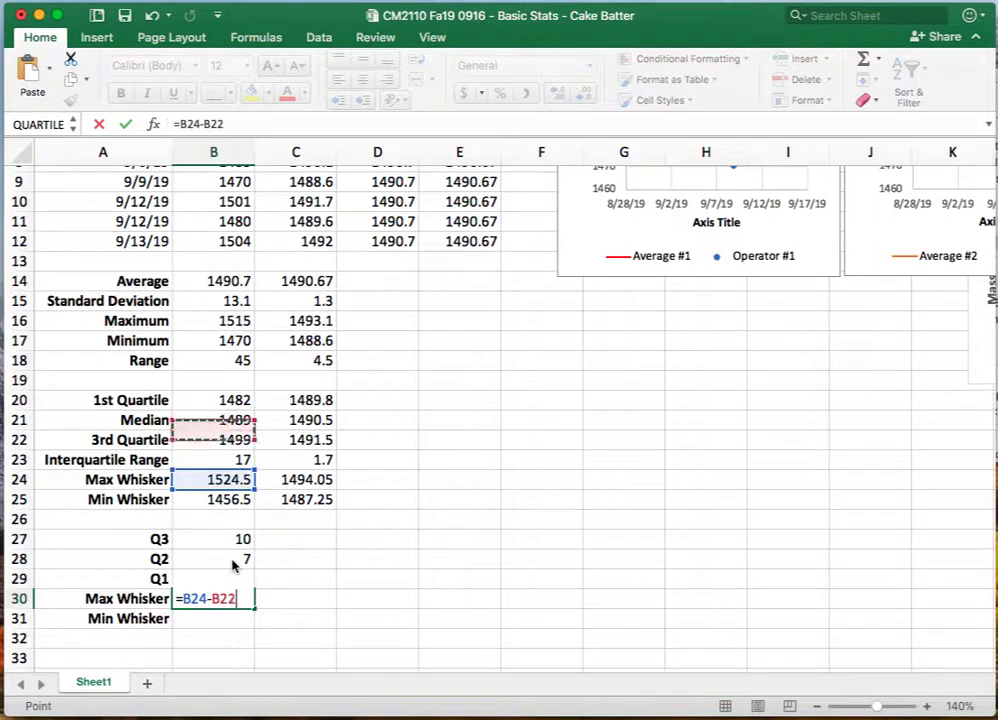
{"action": "key", "text": "Return"}
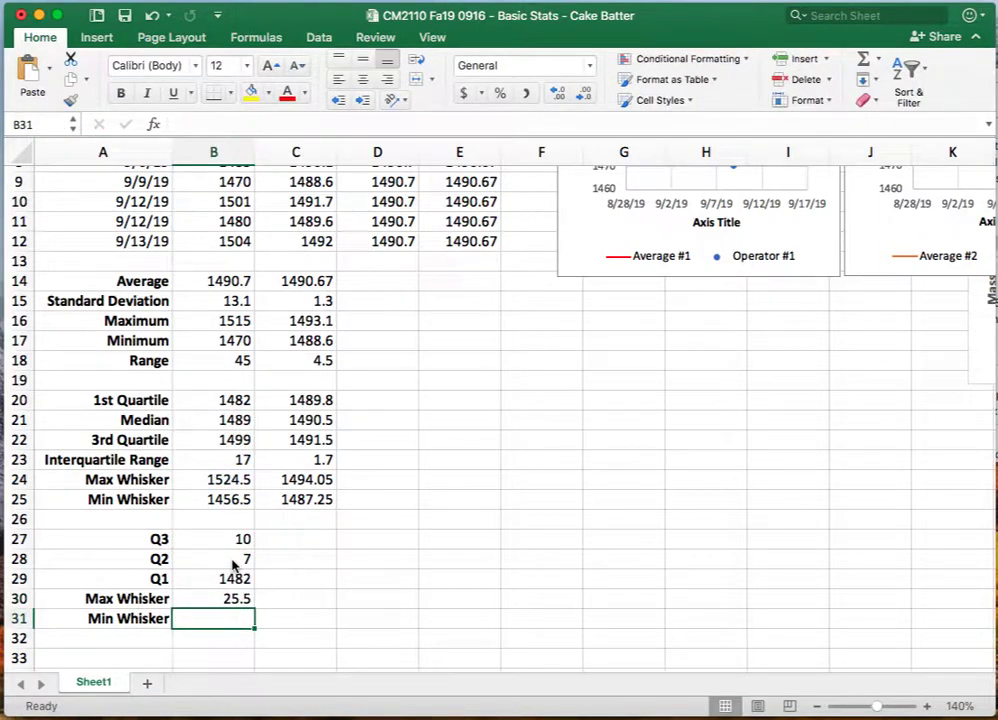
Step: Enter the lower whisker length =B20-B25 (25.5) in B31, then fill B27:B31 right into column C
{"action": "type", "text": "="}
{"action": "key", "text": "Up"}
{"action": "key", "text": "Up"}
{"action": "key", "text": "Up"}
{"action": "key", "text": "Up"}
{"action": "key", "text": "Up"}
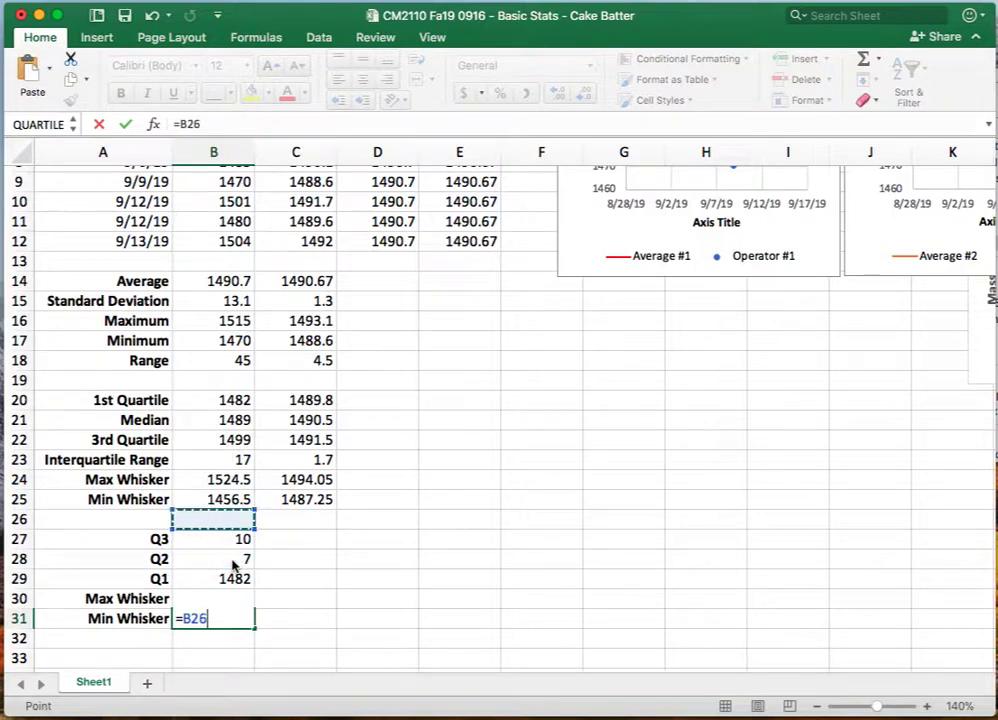
{"action": "key", "text": "Up"}
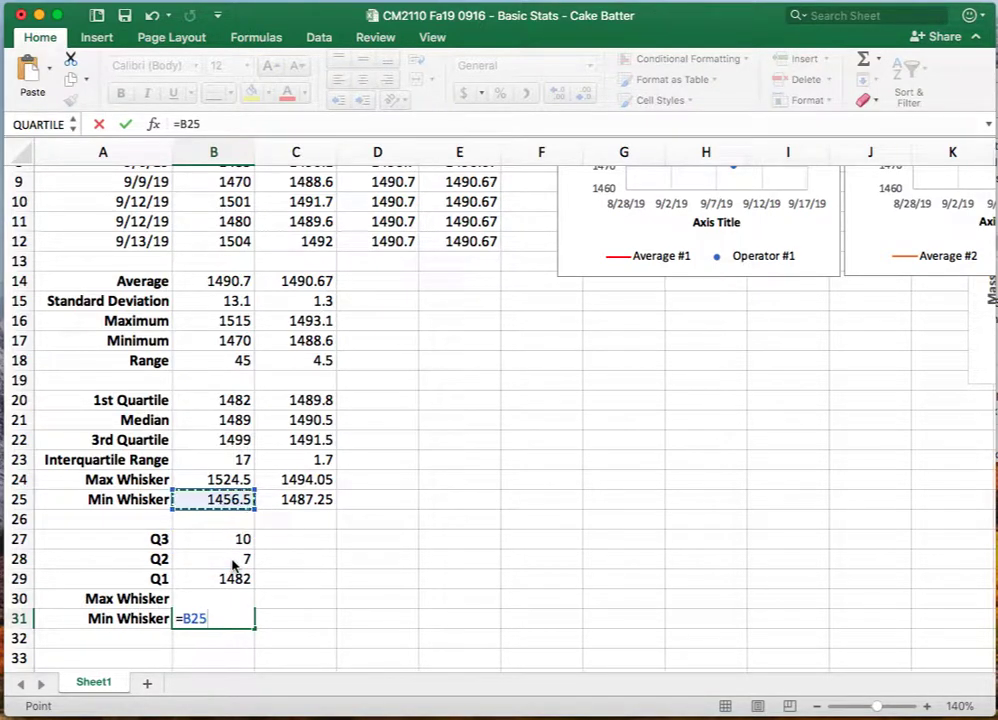
{"action": "key", "text": "Up"}
{"action": "key", "text": "Up"}
{"action": "key", "text": "Up"}
{"action": "key", "text": "Up"}
{"action": "key", "text": "Up"}
{"action": "type", "text": "-"}
{"action": "key", "text": "Up"}
{"action": "key", "text": "Up"}
{"action": "key", "text": "Up"}
{"action": "key", "text": "Up"}
{"action": "key", "text": "Up"}
{"action": "key", "text": "Up"}
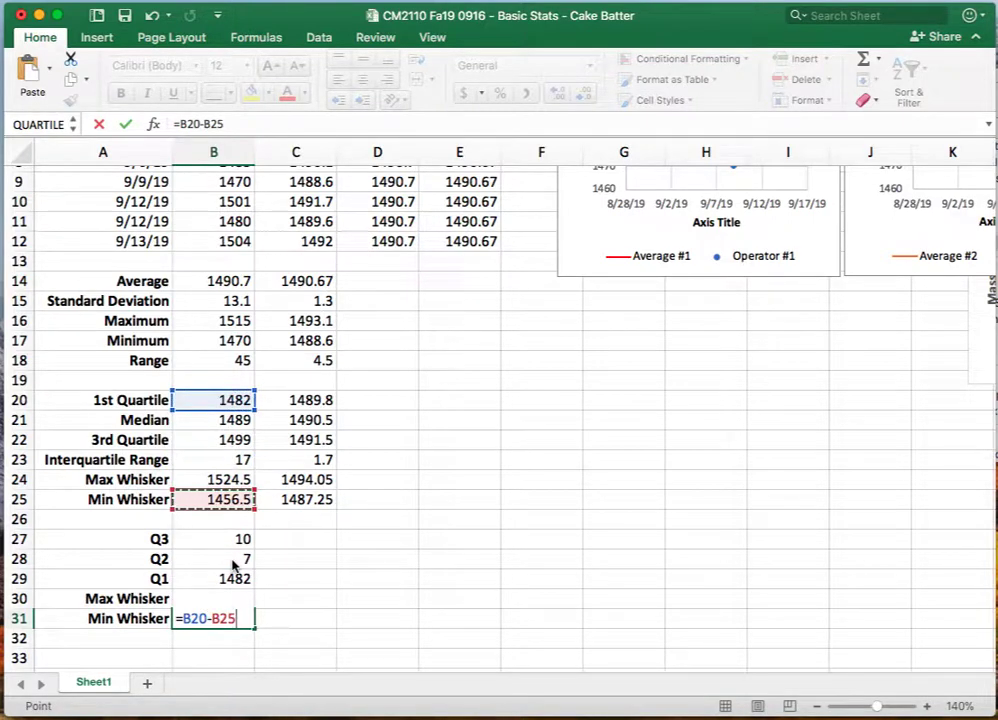
{"action": "key", "text": "Return"}
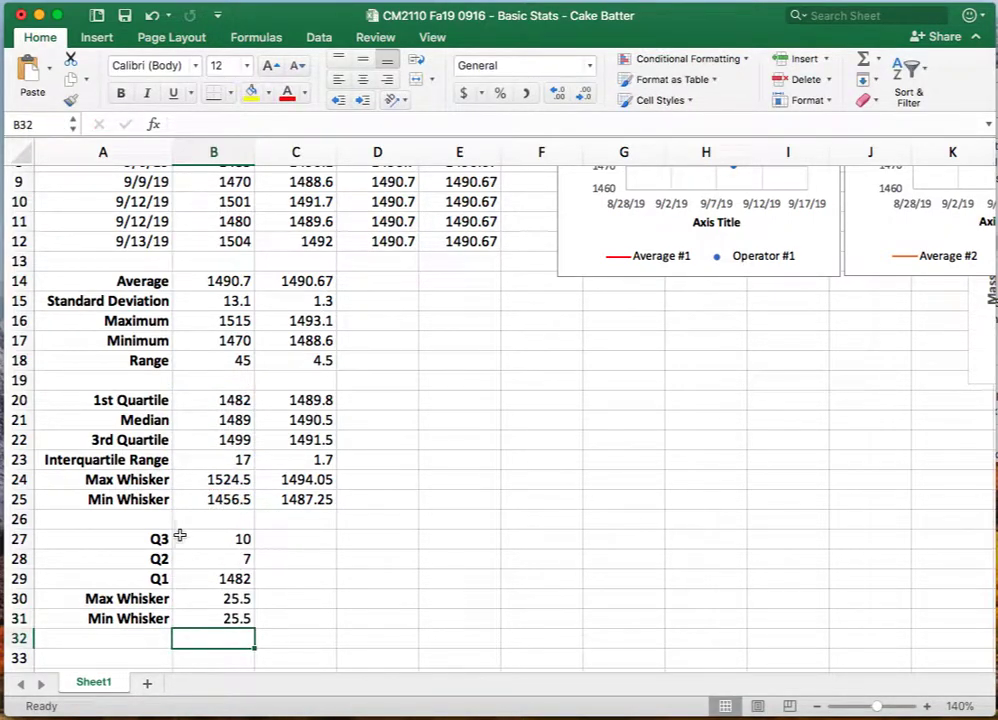
{"action": "left_click_drag", "start_coordinate": [194, 537], "coordinate": [310, 630]}
{"action": "left_click", "coordinate": [361, 618]}
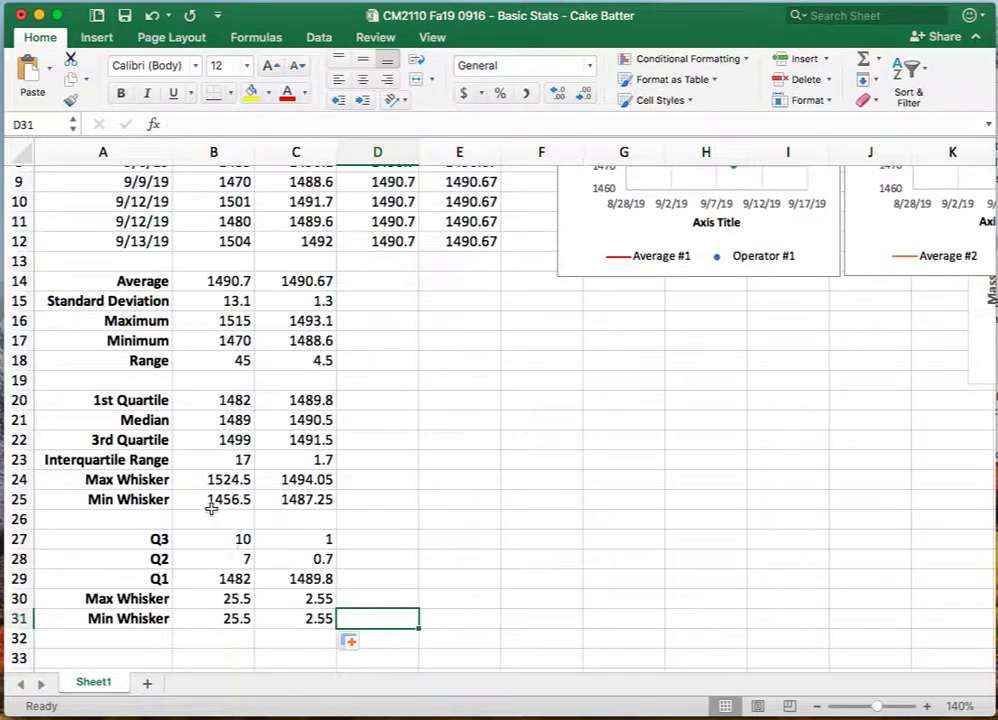
Step: Insert a Stacked Column chart from A27:C29 and move it to the right of the data
{"action": "left_click_drag", "start_coordinate": [213, 541], "coordinate": [152, 541]}
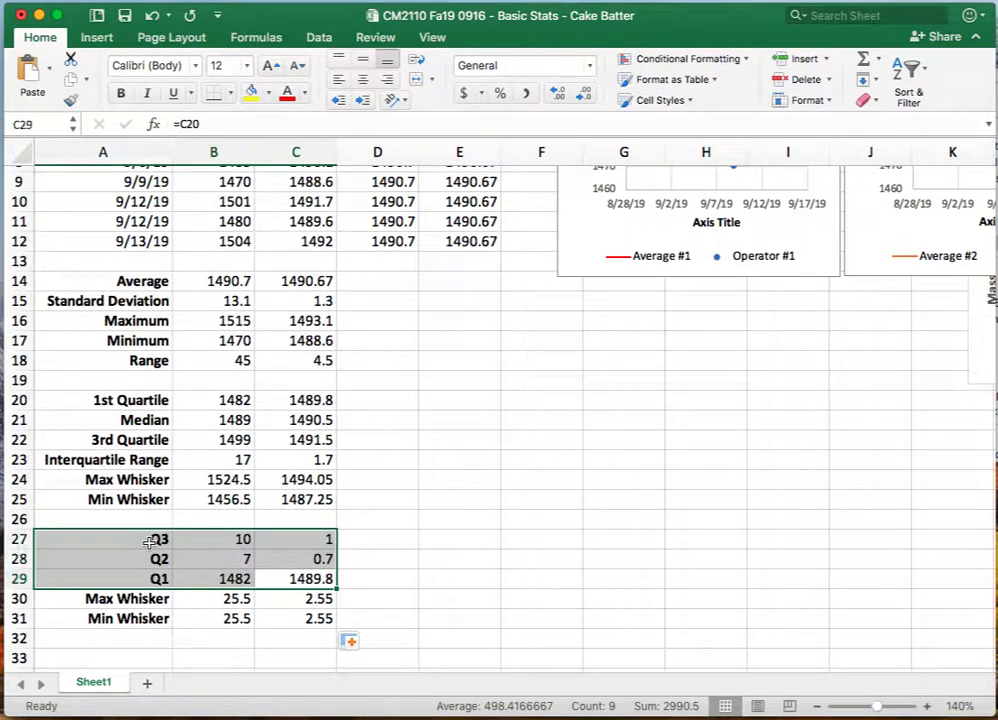
{"action": "left_click", "coordinate": [96, 38]}
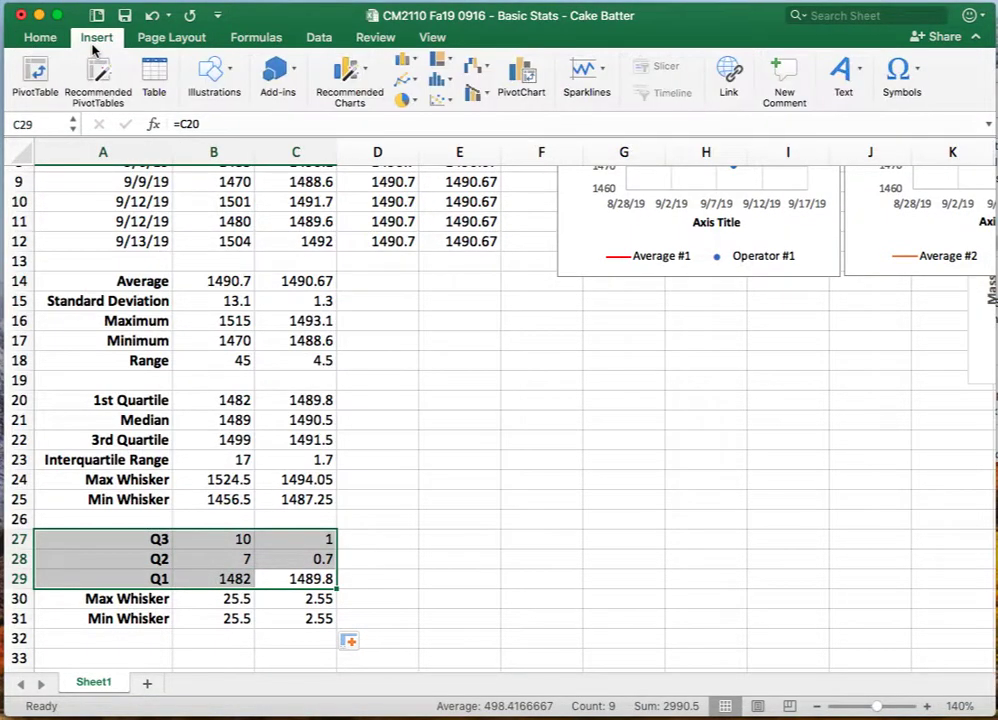
{"action": "left_click", "coordinate": [415, 60]}
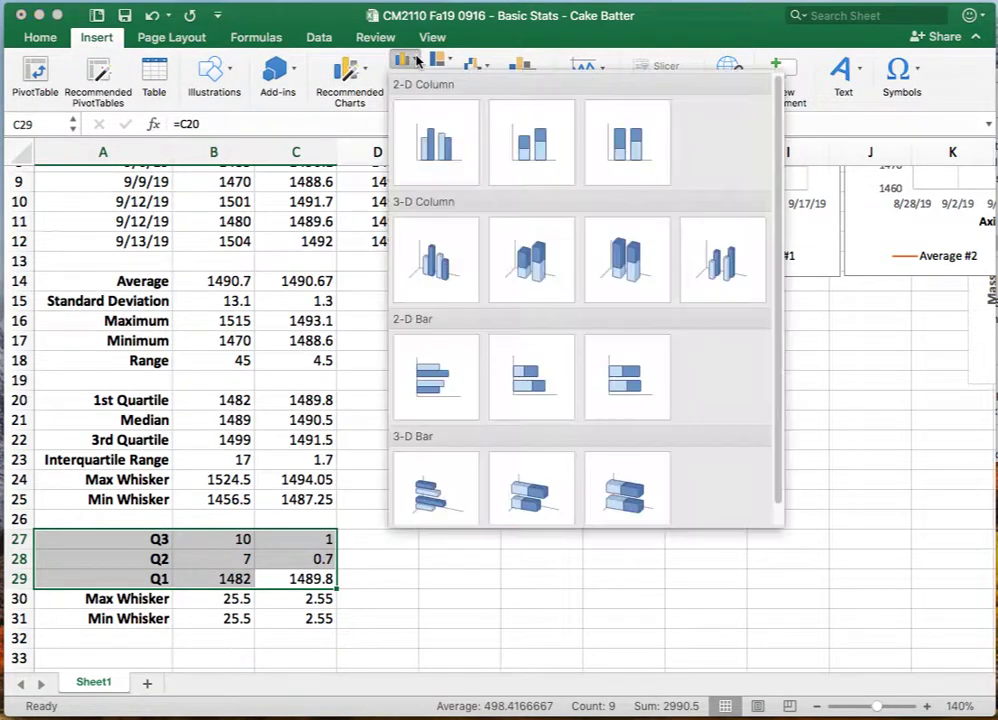
{"action": "left_click", "coordinate": [527, 152]}
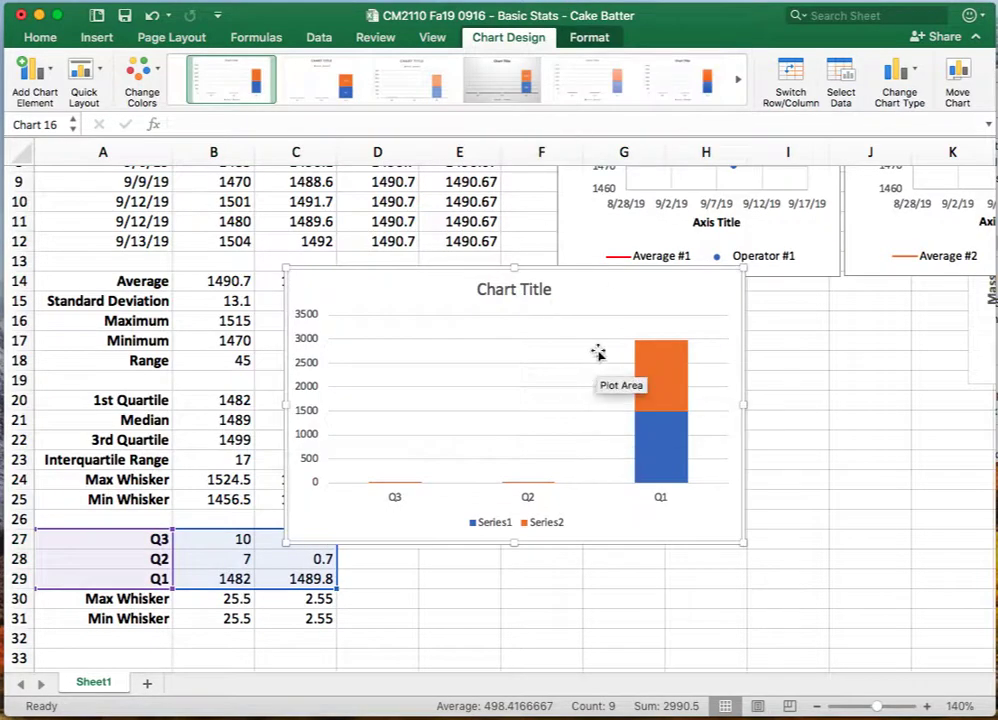
{"action": "left_click_drag", "start_coordinate": [594, 277], "coordinate": [661, 299]}
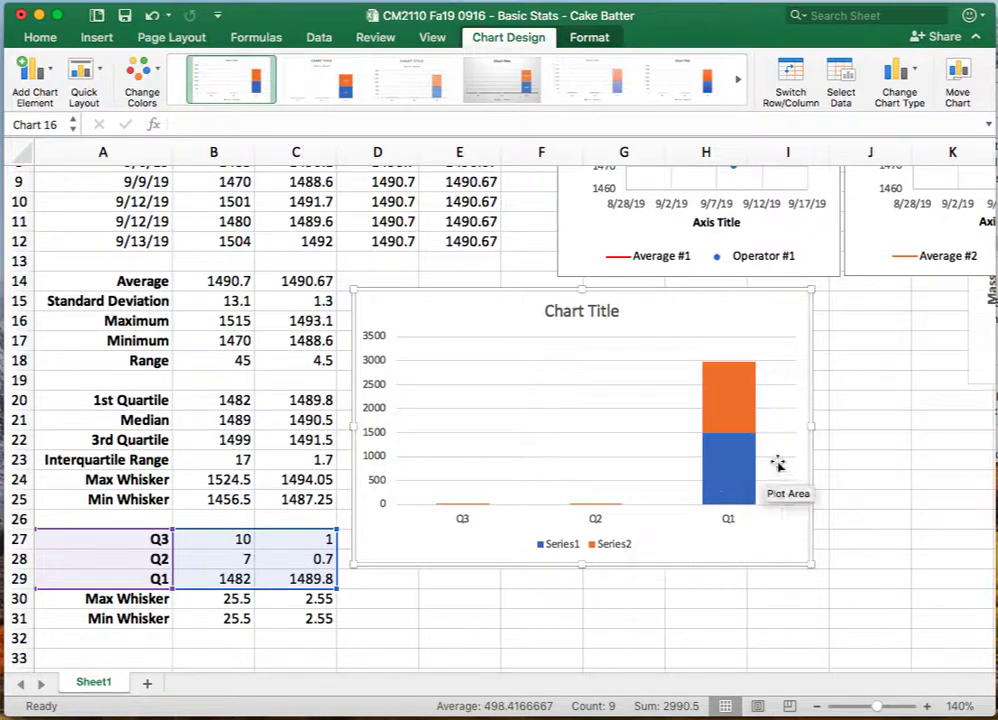
Step: Switch the chart's rows and columns in Select Data
{"action": "right_click", "coordinate": [636, 528]}
{"action": "left_click", "coordinate": [672, 621]}
{"action": "left_click_drag", "start_coordinate": [572, 38], "coordinate": [271, 53]}
{"action": "left_click", "coordinate": [733, 353]}
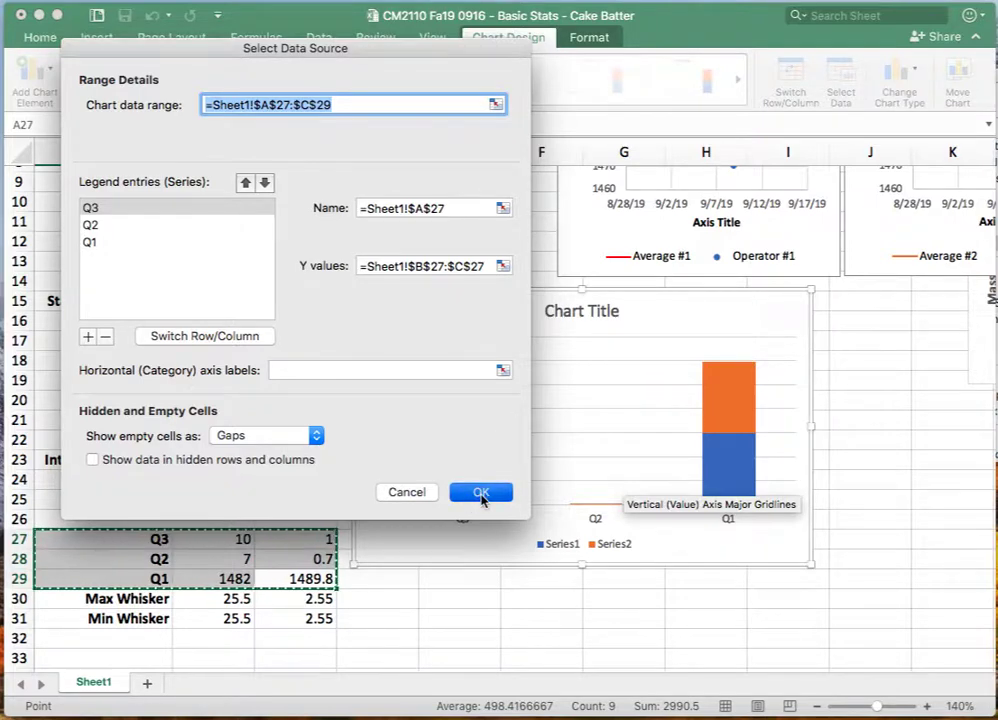
{"action": "left_click", "coordinate": [480, 494]}
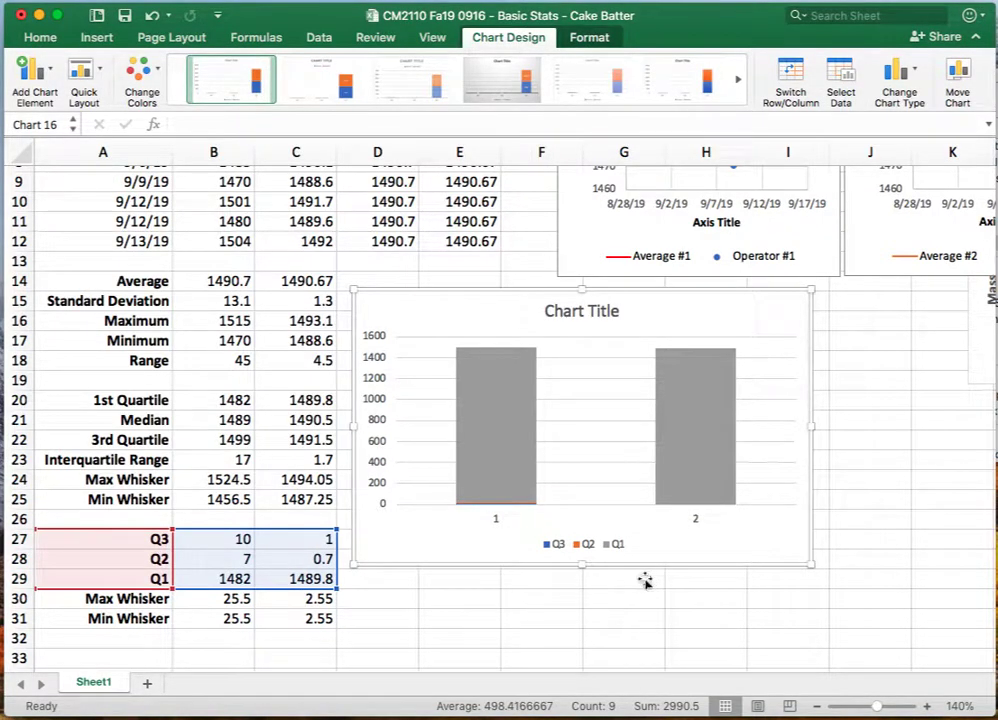
{"action": "mouse_move", "coordinate": [505, 493]}
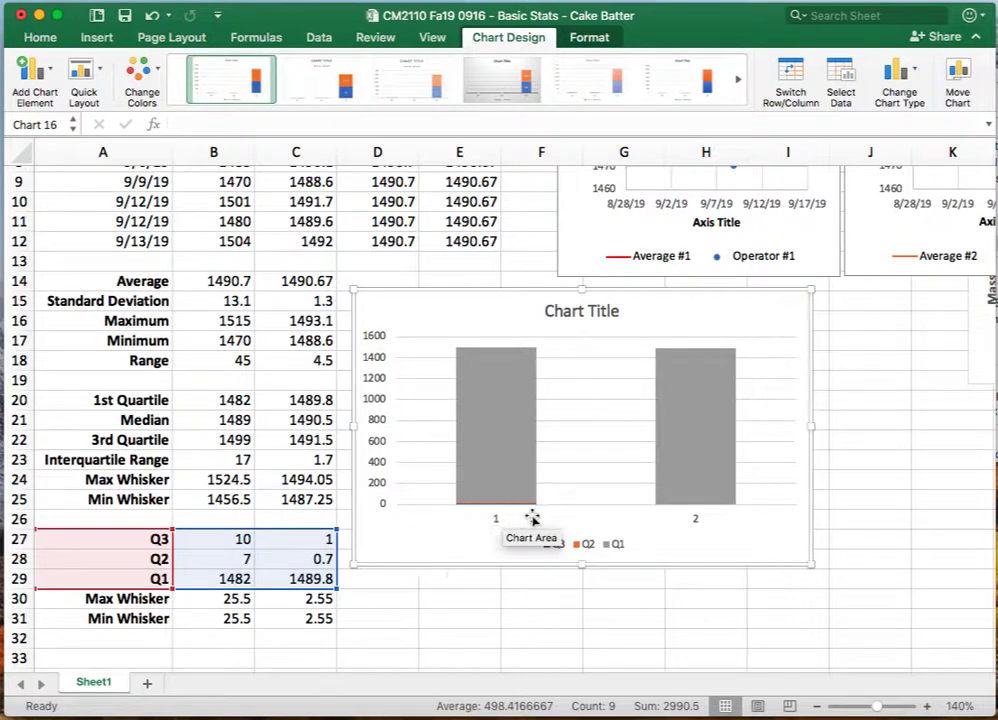
Step: Reorder the chart series to Q1, Q2, Q3
{"action": "right_click", "coordinate": [629, 527]}
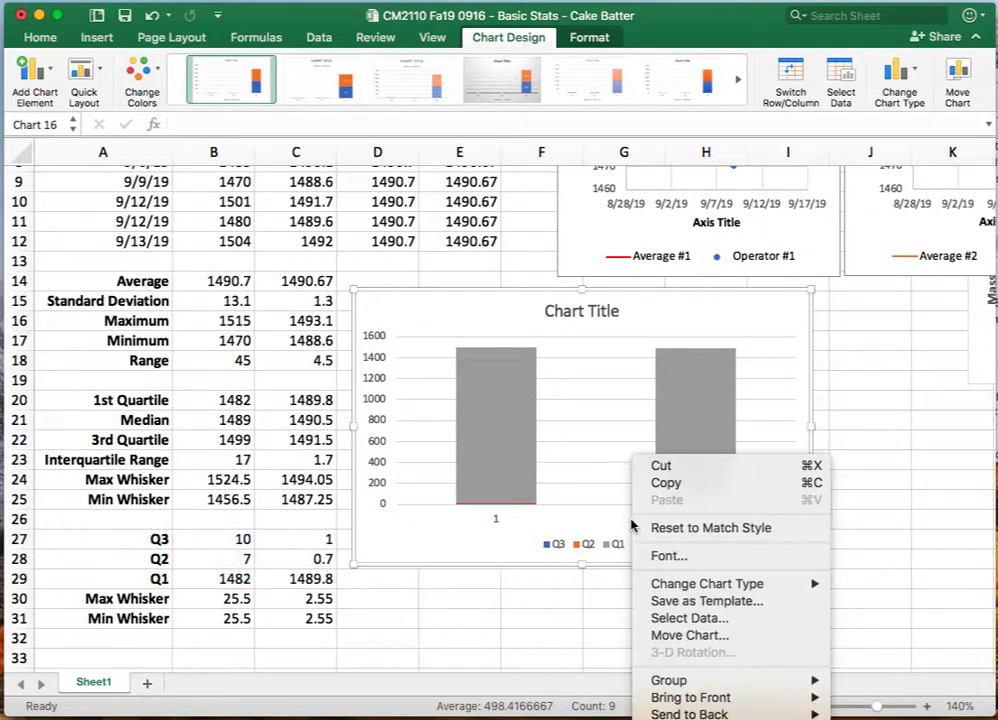
{"action": "left_click", "coordinate": [686, 619]}
{"action": "left_click", "coordinate": [451, 198]}
{"action": "left_click", "coordinate": [573, 171]}
{"action": "left_click", "coordinate": [573, 171]}
{"action": "left_click", "coordinate": [420, 214]}
{"action": "left_click", "coordinate": [555, 171]}
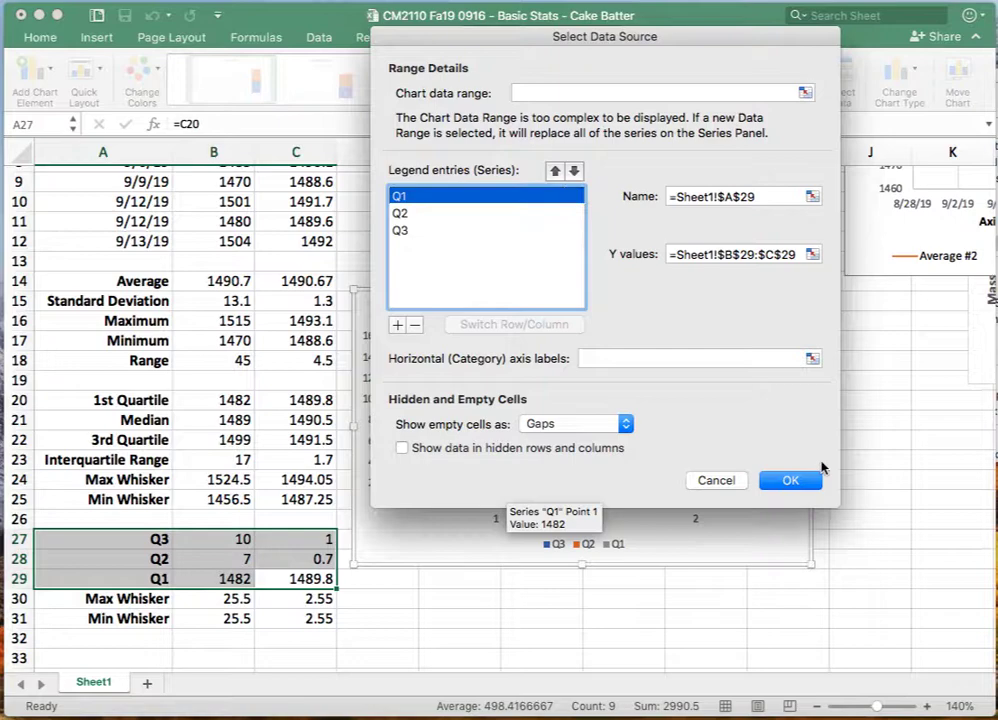
Step: Set the horizontal axis labels to the Operator #1 and #2 headers in B2:C2
{"action": "left_click", "coordinate": [812, 357]}
{"action": "scroll", "coordinate": [330, 388], "scroll_direction": "up", "scroll_amount": 5}
{"action": "left_click_drag", "start_coordinate": [206, 207], "coordinate": [274, 218]}
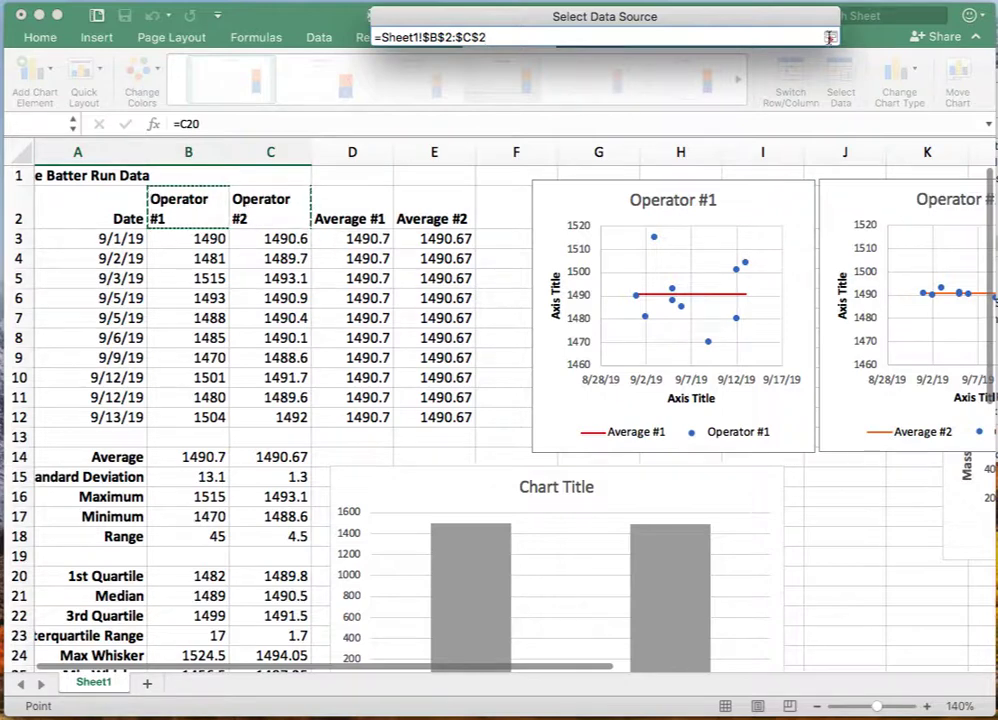
{"action": "left_click", "coordinate": [830, 37]}
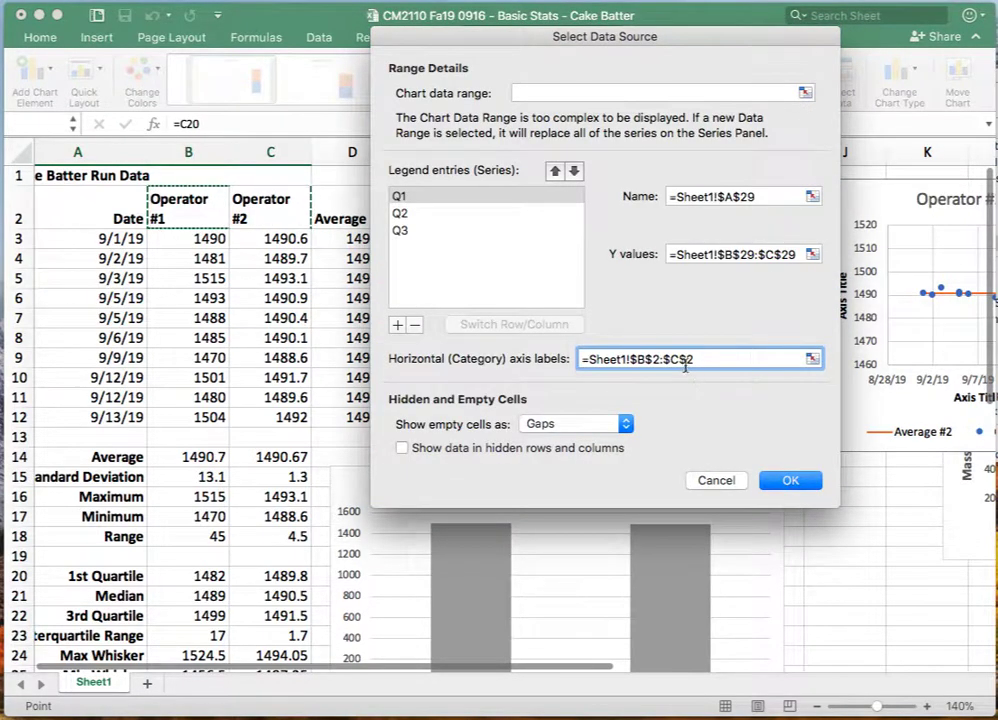
{"action": "left_click", "coordinate": [806, 483]}
{"action": "scroll", "coordinate": [804, 485], "scroll_direction": "down", "scroll_amount": 5}
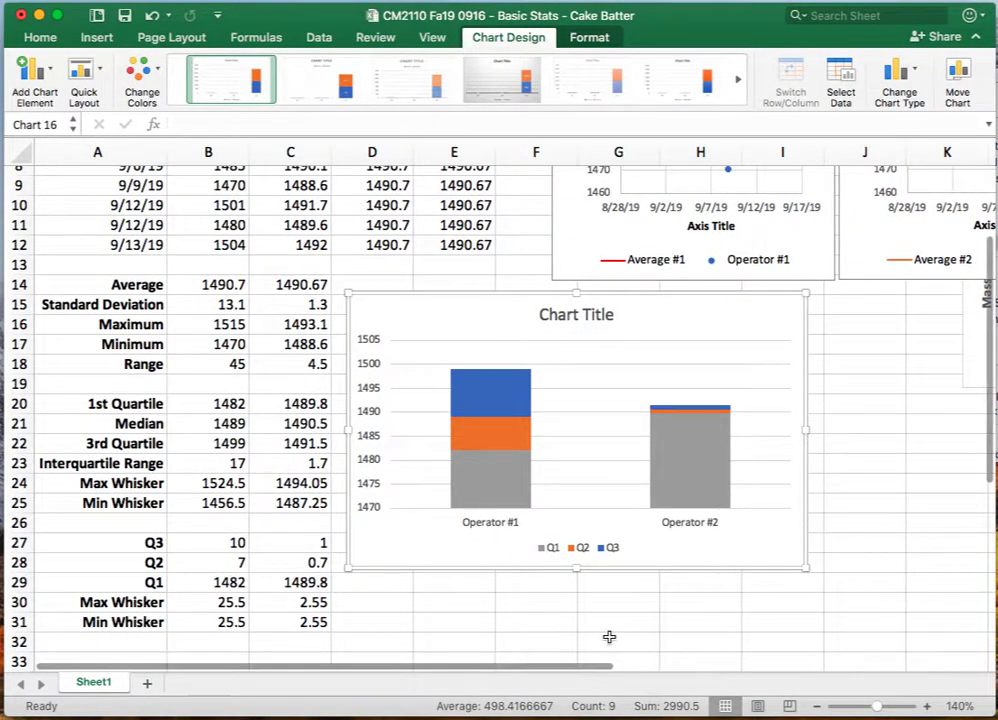
Step: Delete the chart title and set the Q1 series fill to No fill
{"action": "left_click", "coordinate": [584, 316]}
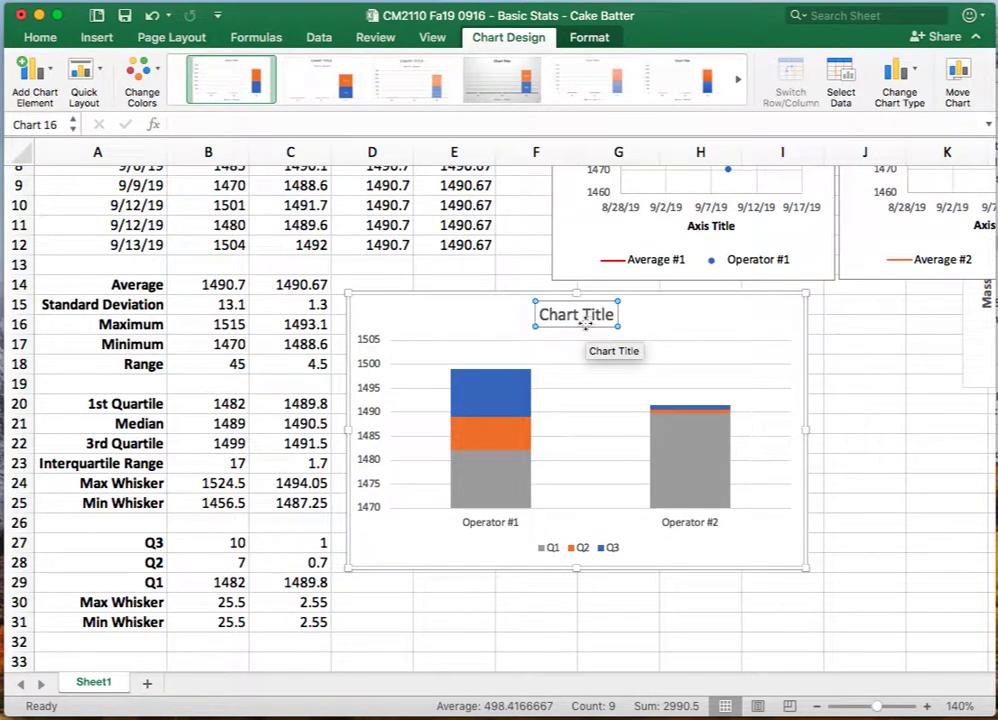
{"action": "key", "text": "Delete"}
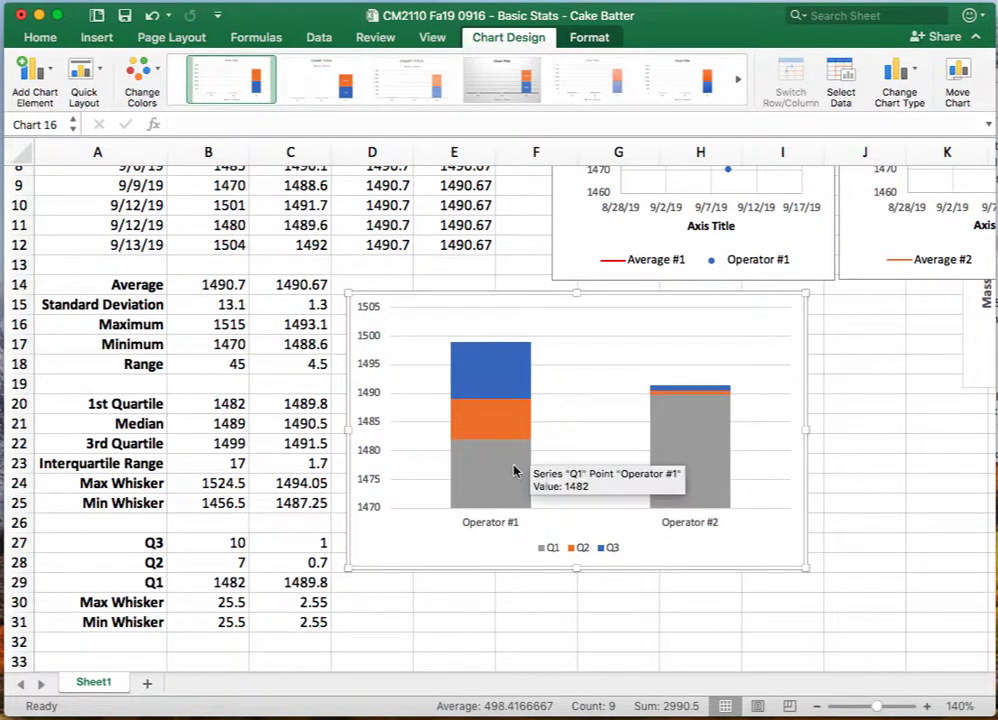
{"action": "left_click", "coordinate": [513, 472]}
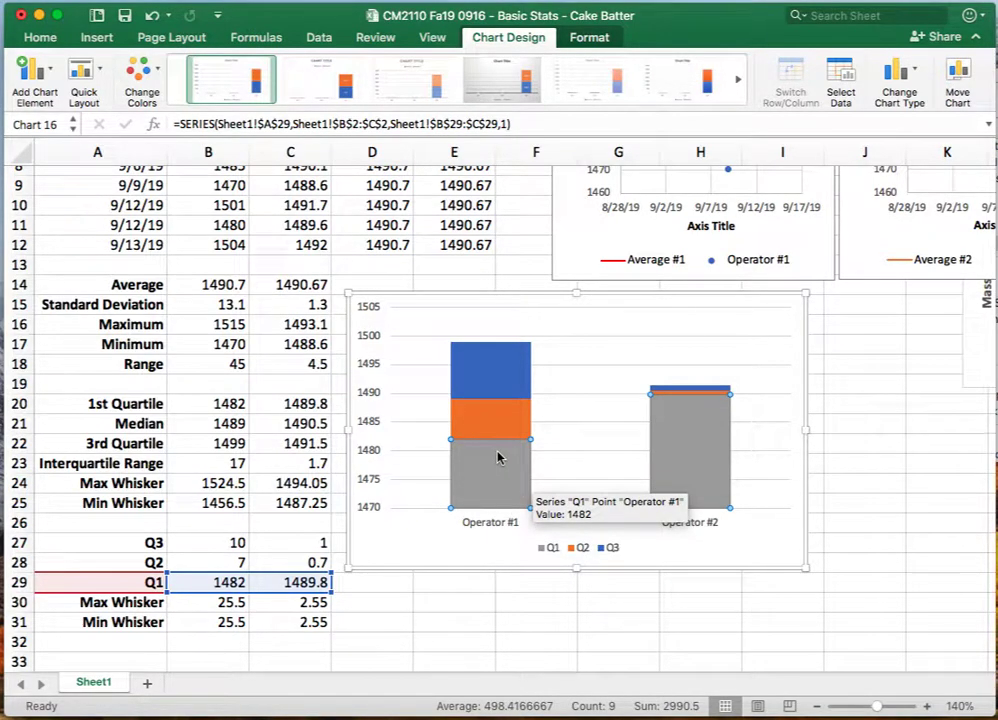
{"action": "right_click", "coordinate": [499, 457]}
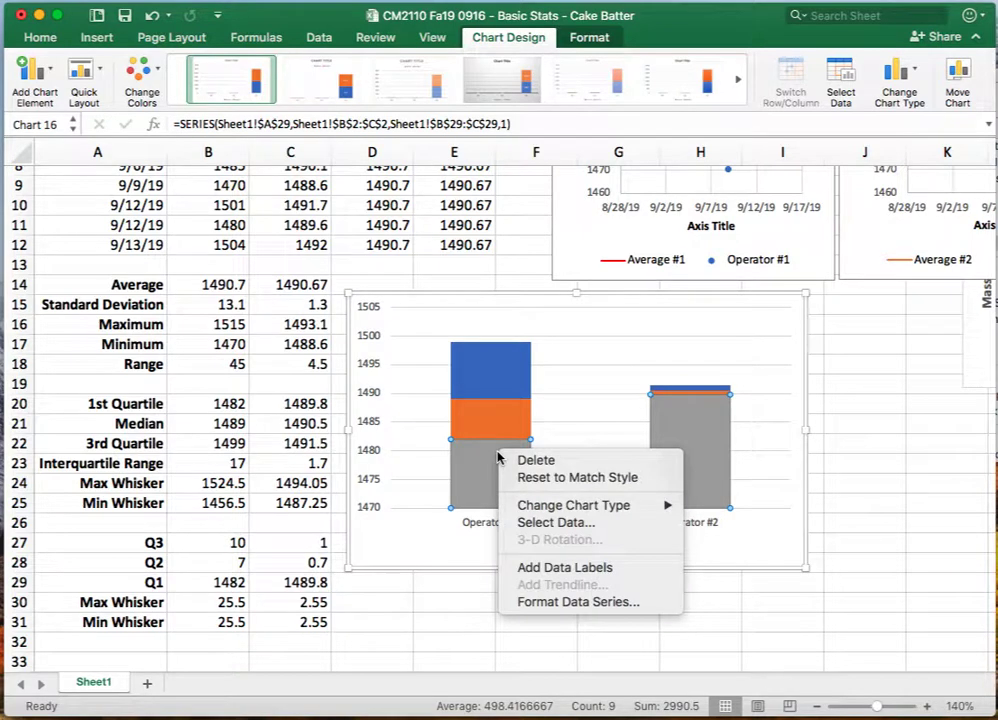
{"action": "left_click", "coordinate": [533, 602]}
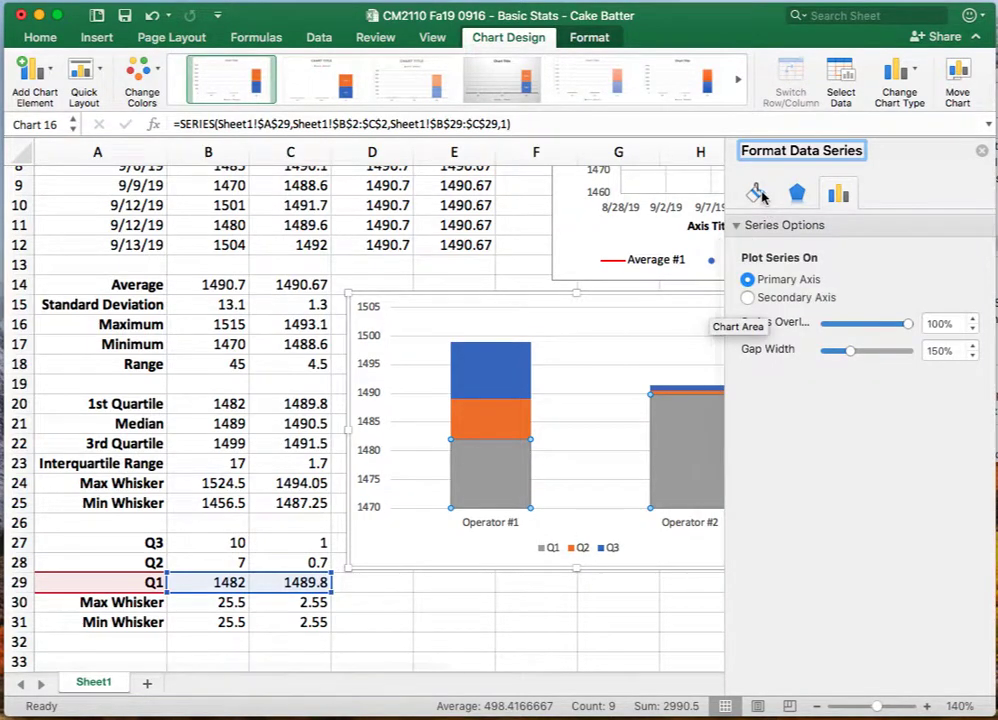
{"action": "left_click", "coordinate": [760, 195]}
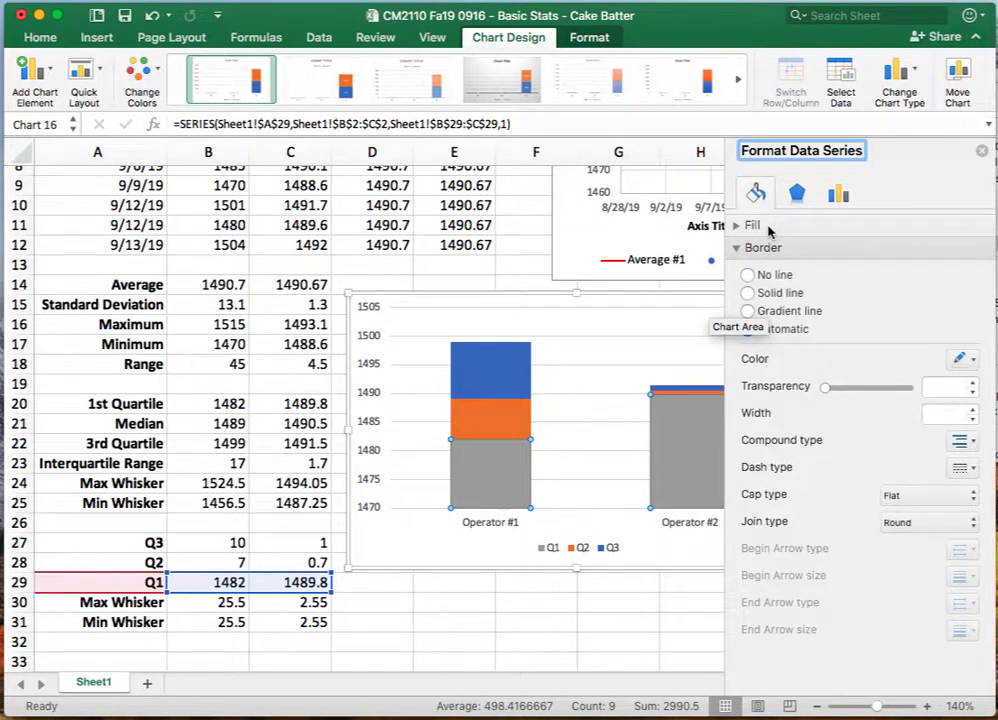
{"action": "left_click", "coordinate": [752, 226]}
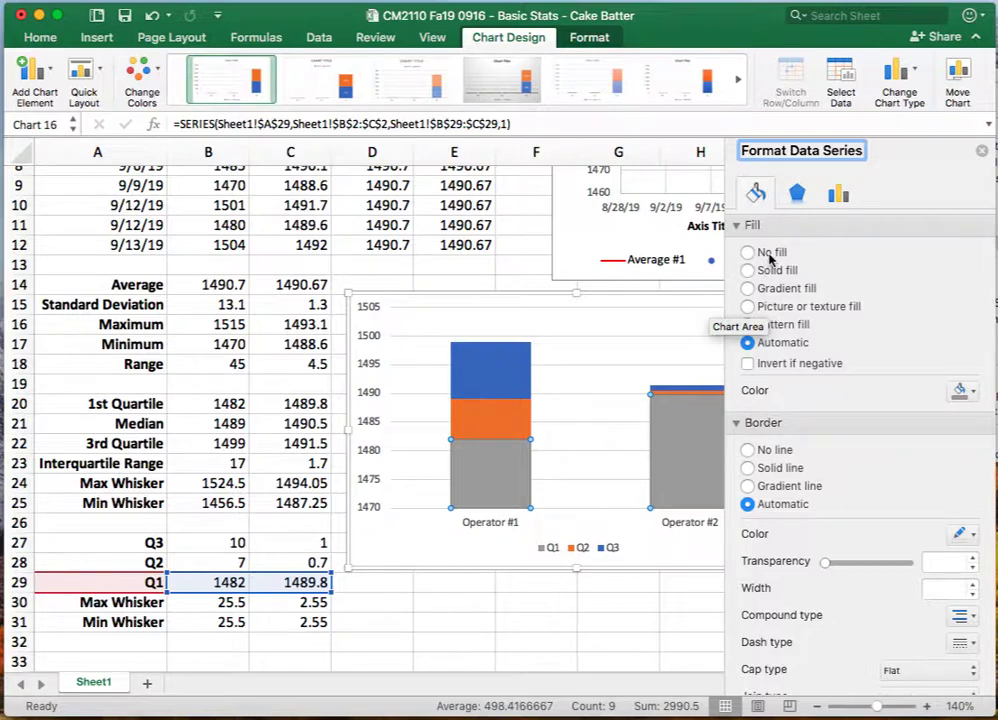
{"action": "left_click", "coordinate": [770, 258]}
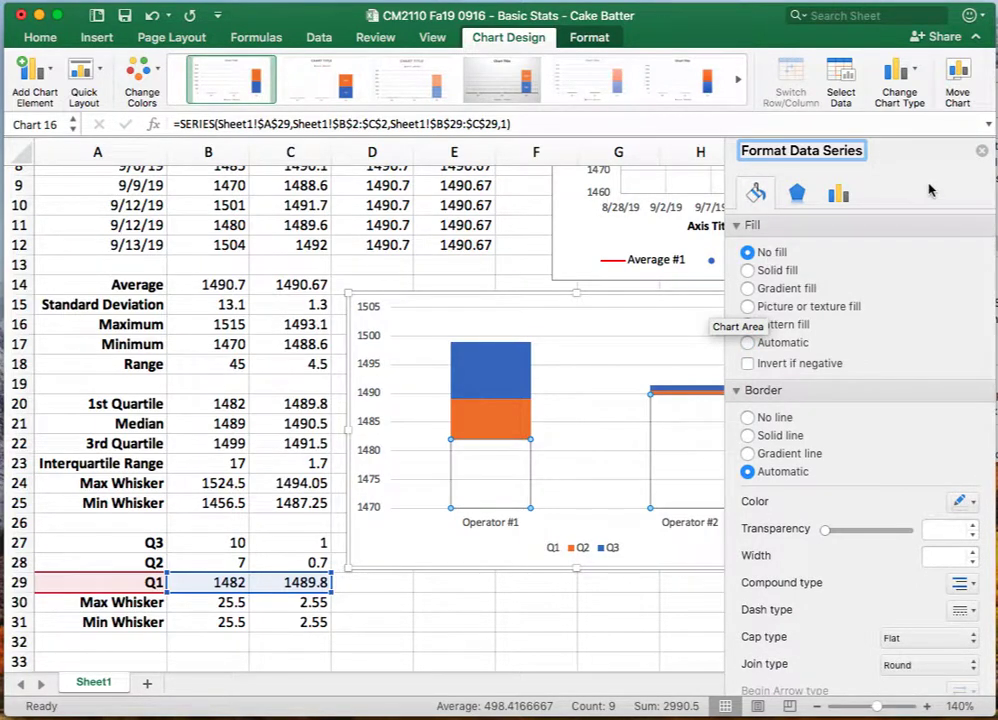
{"action": "left_click", "coordinate": [981, 151]}
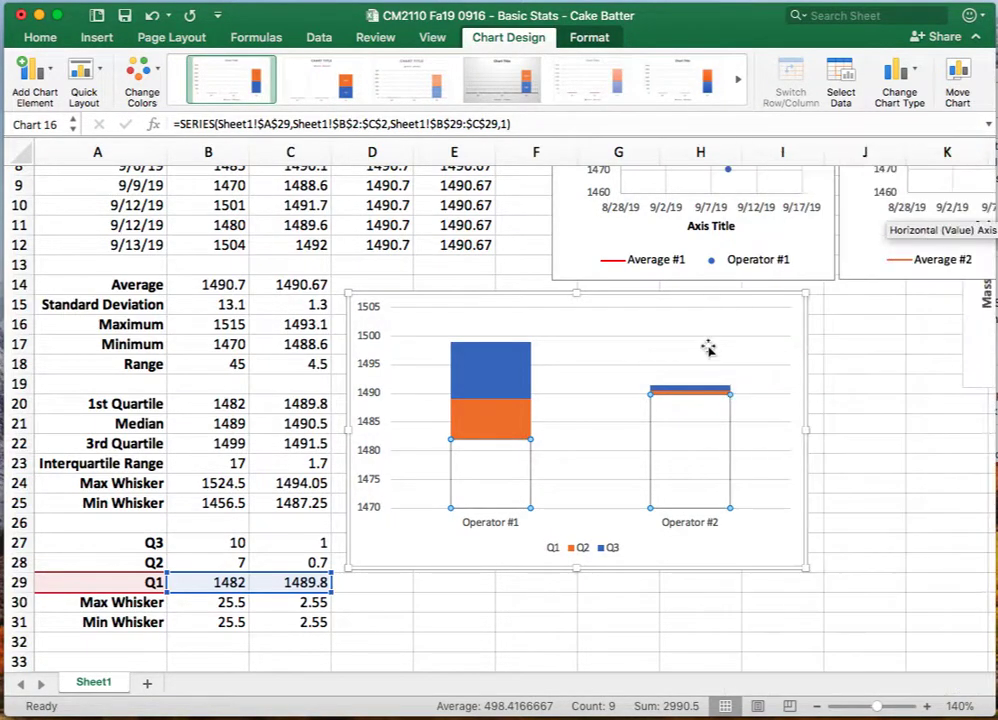
Step: Fill the Q2 series bars with dark blue
{"action": "left_click", "coordinate": [503, 420]}
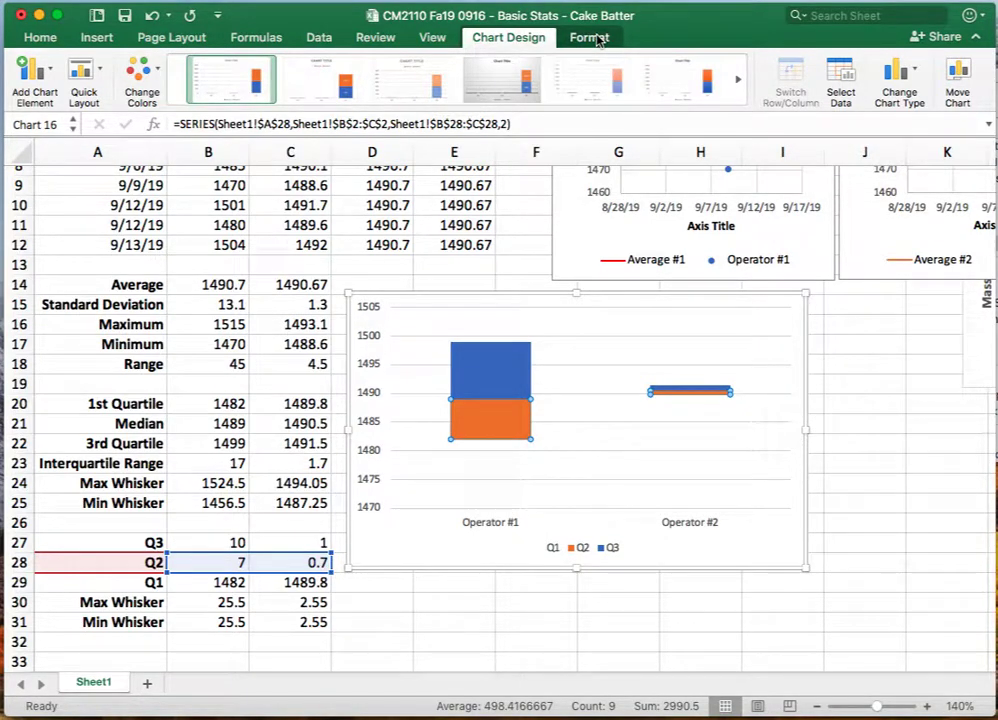
{"action": "left_click", "coordinate": [594, 38]}
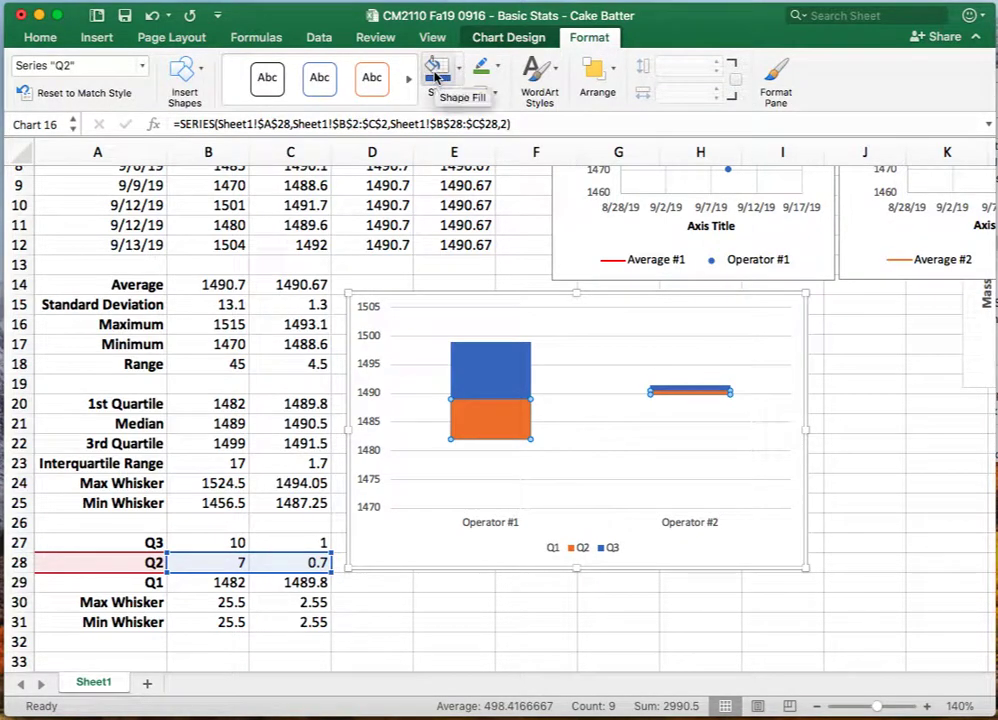
{"action": "left_click", "coordinate": [437, 80]}
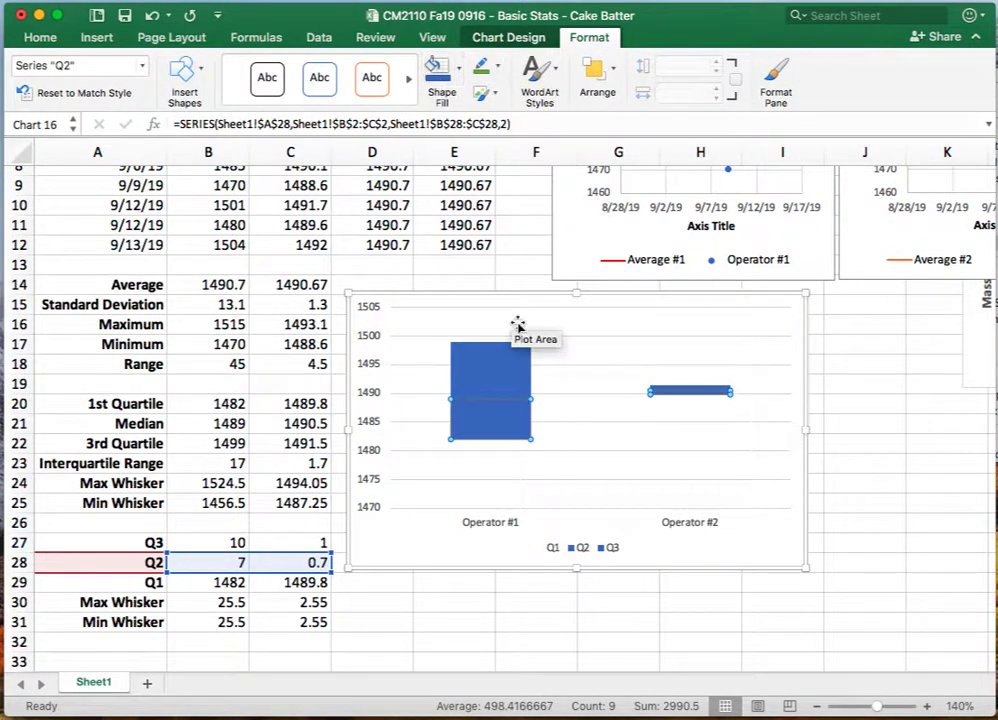
{"action": "left_click", "coordinate": [459, 70]}
{"action": "key", "text": "Escape"}
Step: Fill the Q3 series bars with light blue
{"action": "left_click", "coordinate": [491, 364]}
{"action": "left_click", "coordinate": [491, 364]}
{"action": "left_click", "coordinate": [459, 70]}
{"action": "left_click", "coordinate": [500, 233]}
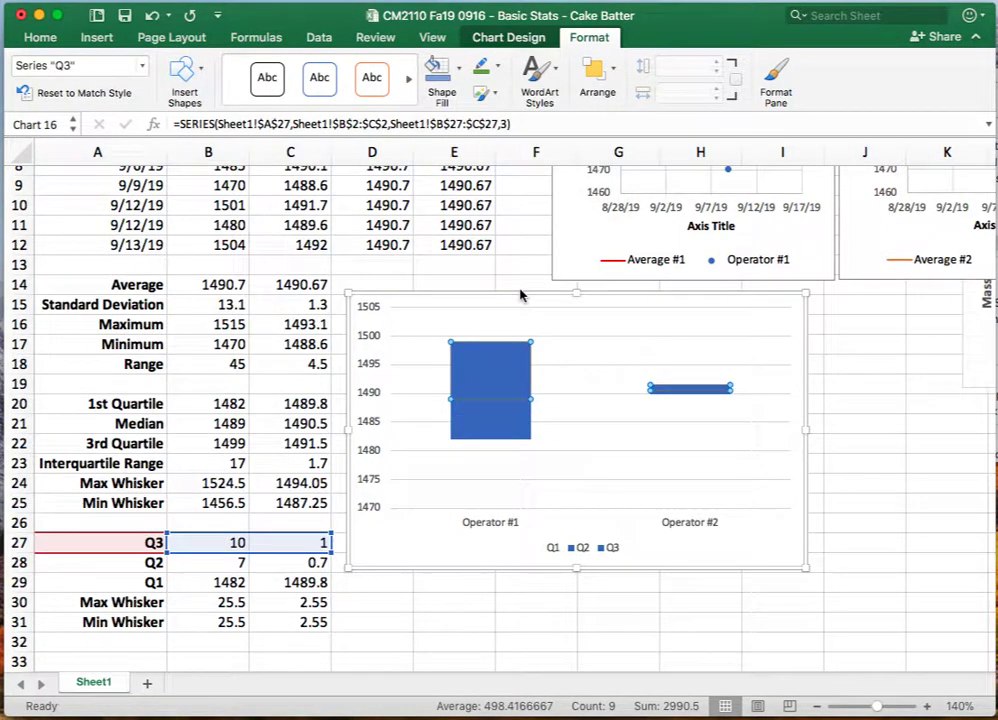
{"action": "left_click", "coordinate": [584, 421]}
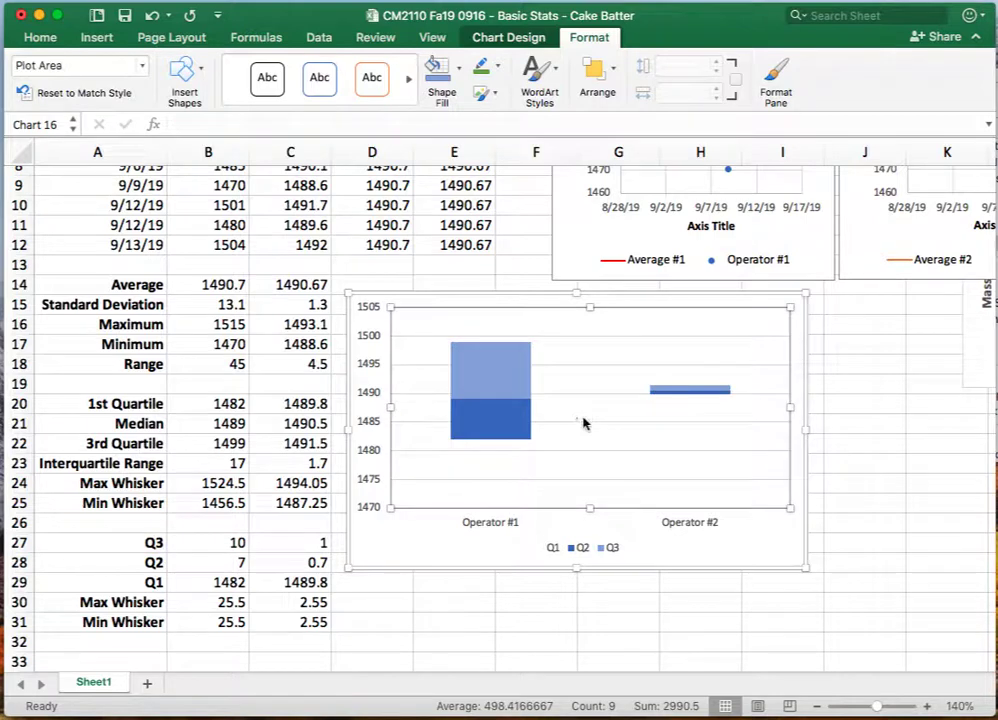
{"action": "left_click", "coordinate": [499, 383]}
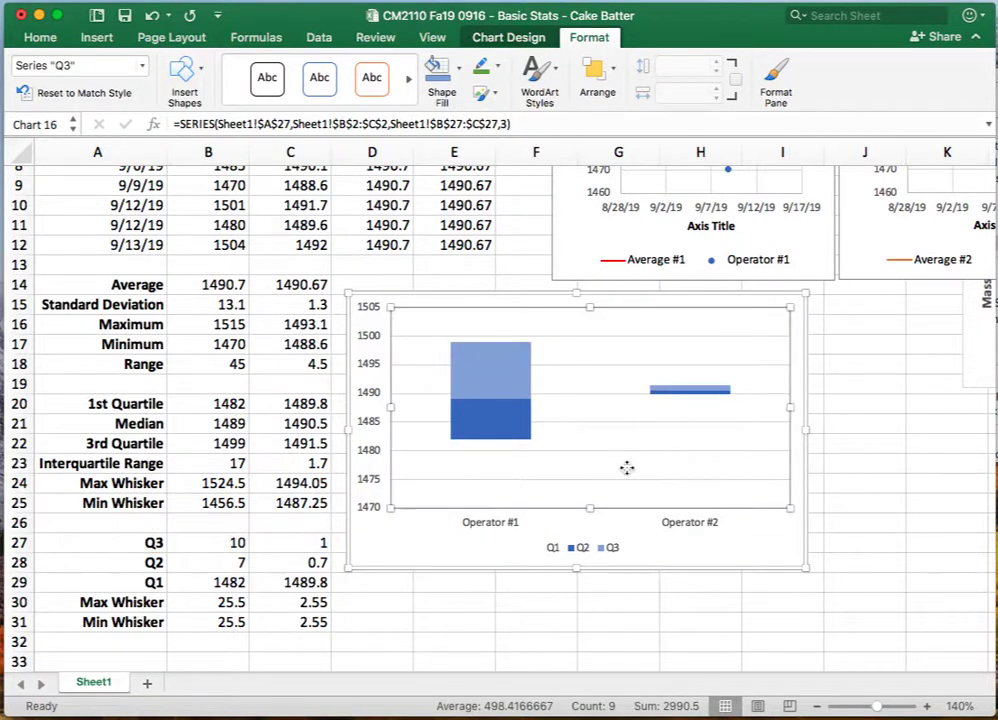
{"action": "left_click", "coordinate": [628, 468]}
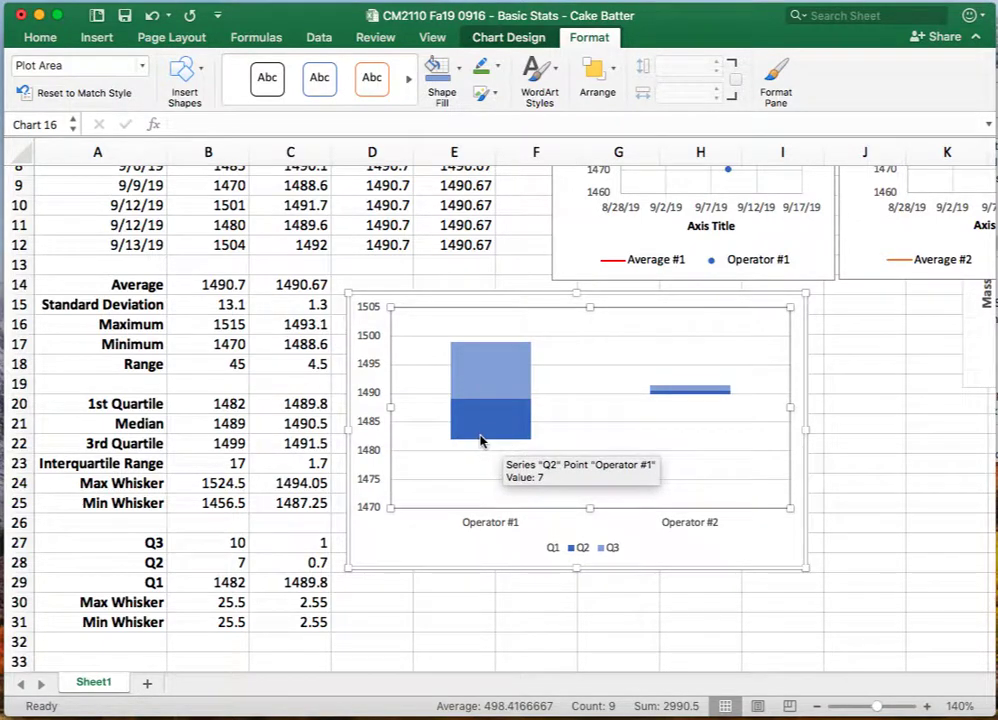
{"action": "left_click", "coordinate": [489, 377]}
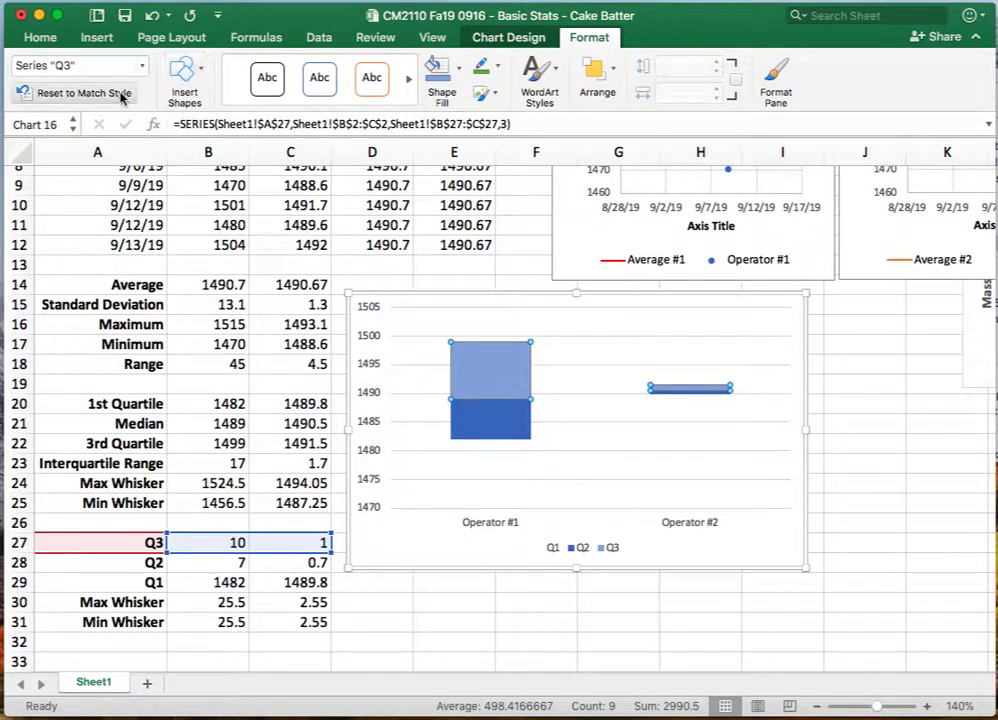
{"action": "left_click", "coordinate": [490, 40]}
Step: Add plus-direction custom error bars to Q3 with positive values from B30:C30
{"action": "left_click", "coordinate": [30, 68]}
{"action": "mouse_move", "coordinate": [85, 209]}
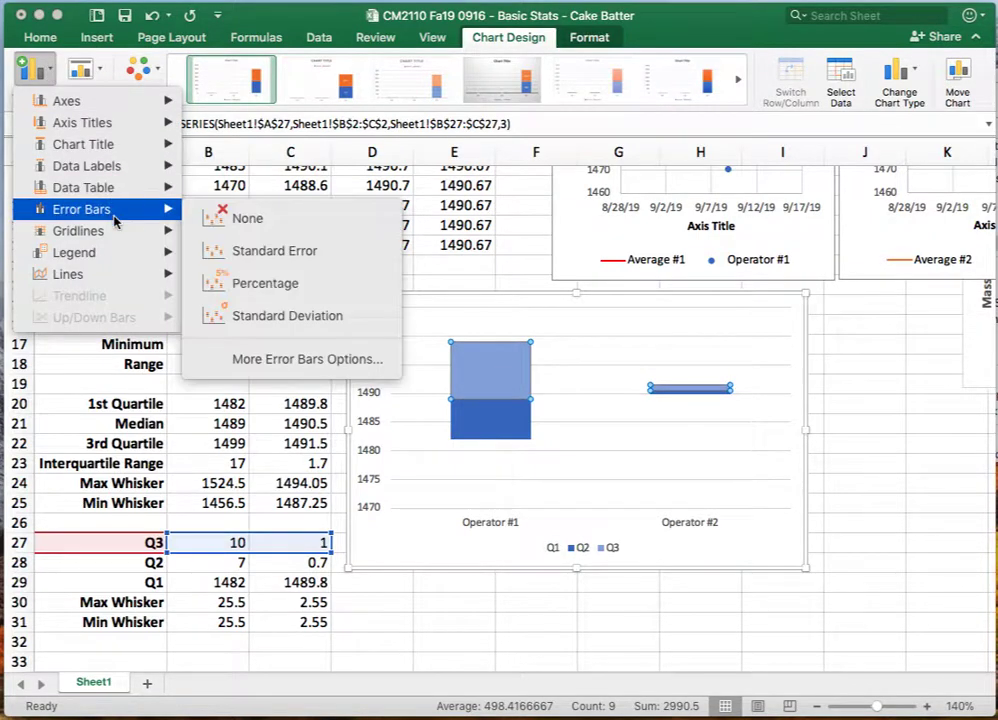
{"action": "left_click", "coordinate": [267, 360]}
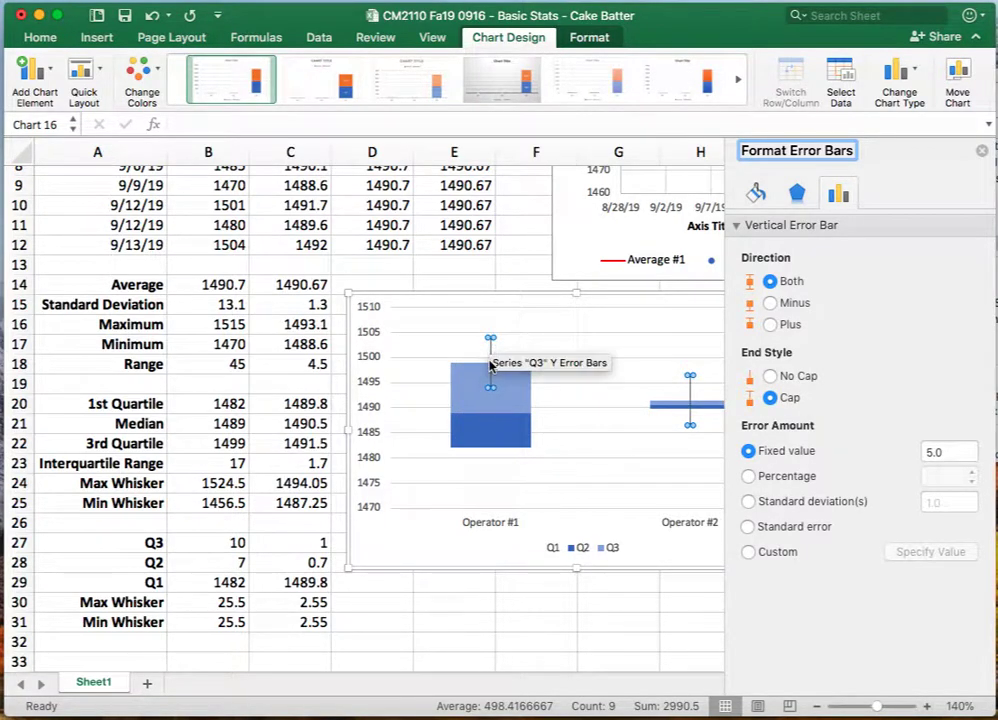
{"action": "left_click", "coordinate": [770, 325]}
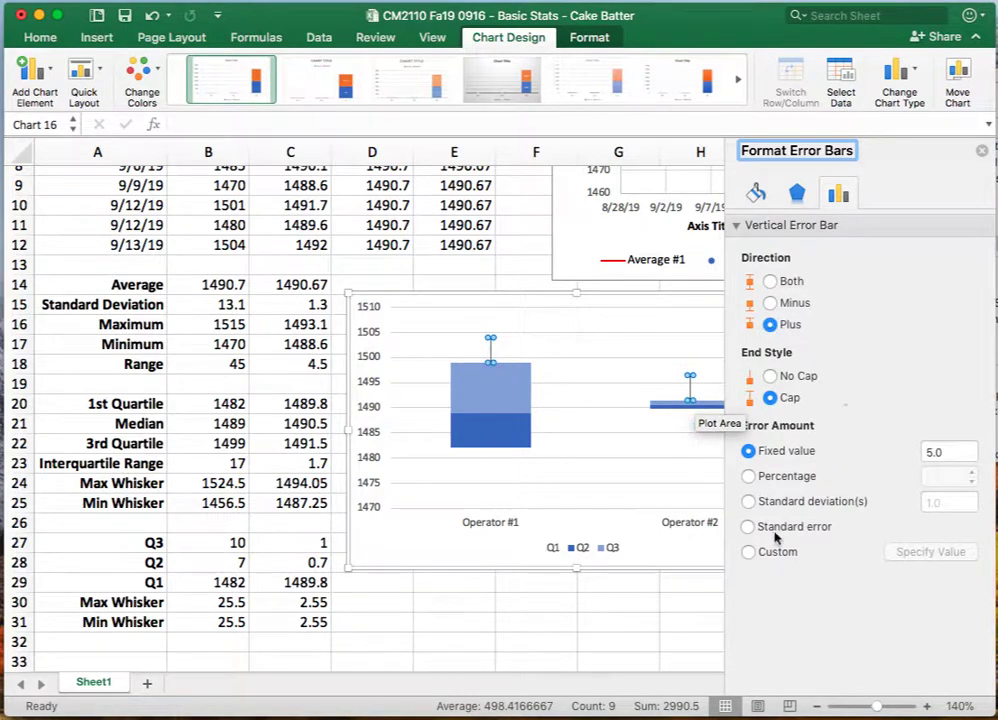
{"action": "left_click", "coordinate": [770, 553]}
{"action": "left_click", "coordinate": [921, 553]}
{"action": "left_click_drag", "start_coordinate": [215, 605], "coordinate": [281, 601]}
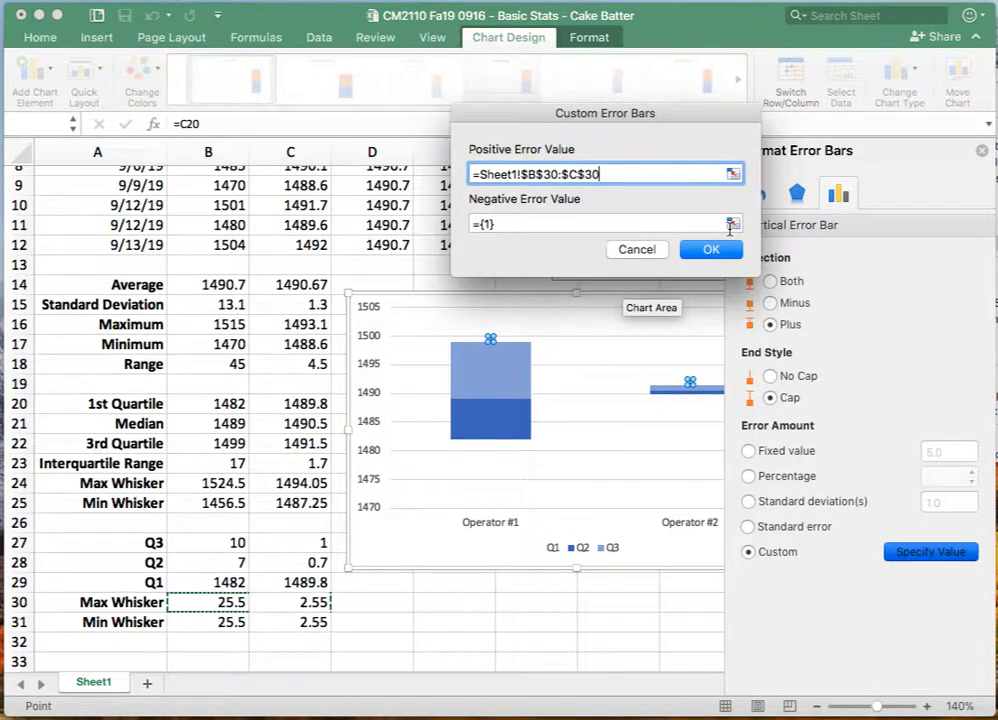
{"action": "left_click", "coordinate": [712, 251]}
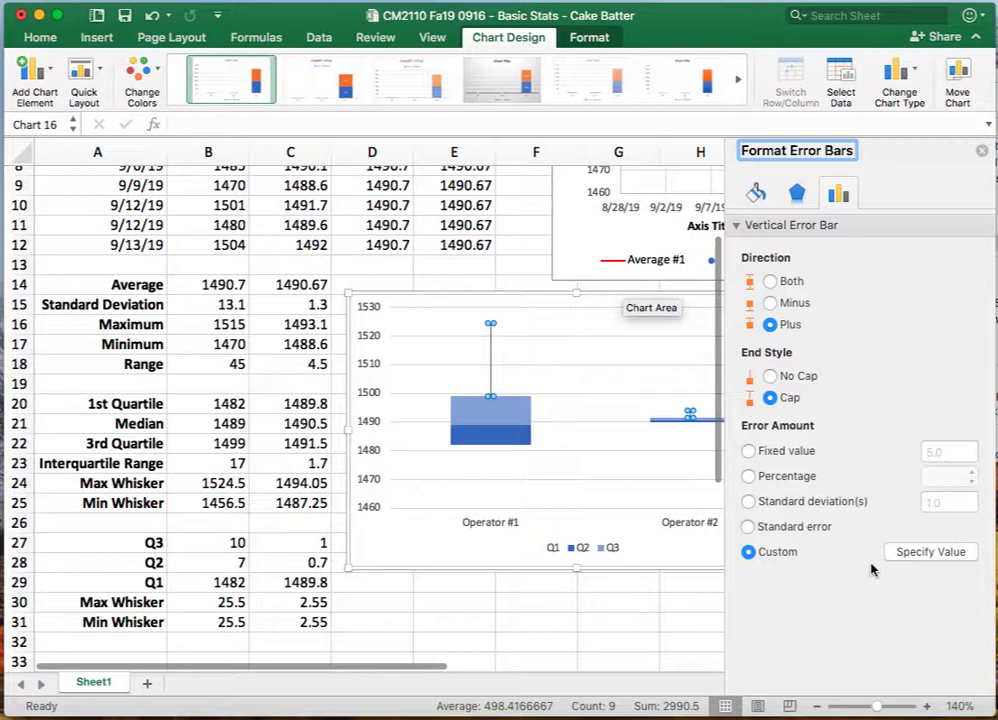
Step: Add minus-direction error bars to the unfilled Q1 bars of both box plots
{"action": "left_click", "coordinate": [519, 441]}
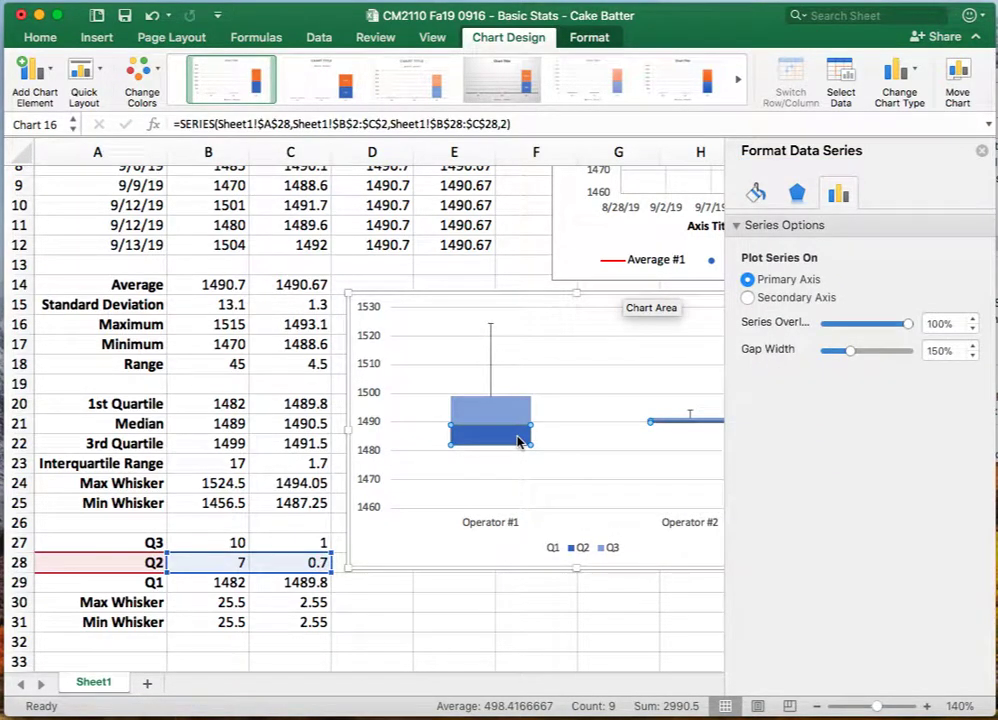
{"action": "left_click", "coordinate": [506, 479]}
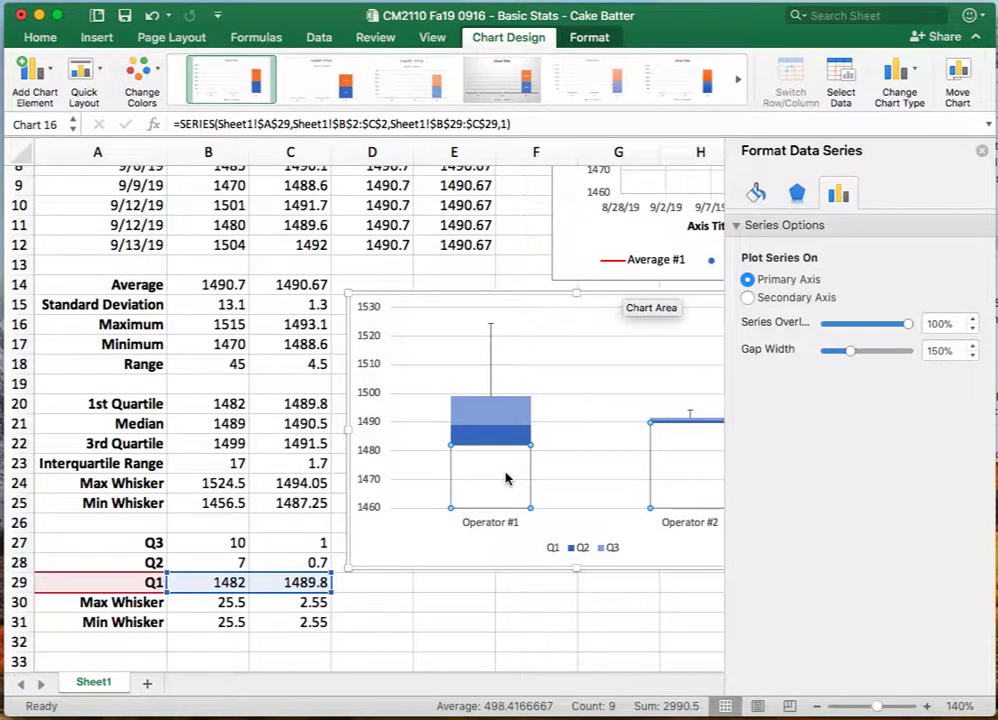
{"action": "mouse_move", "coordinate": [503, 482]}
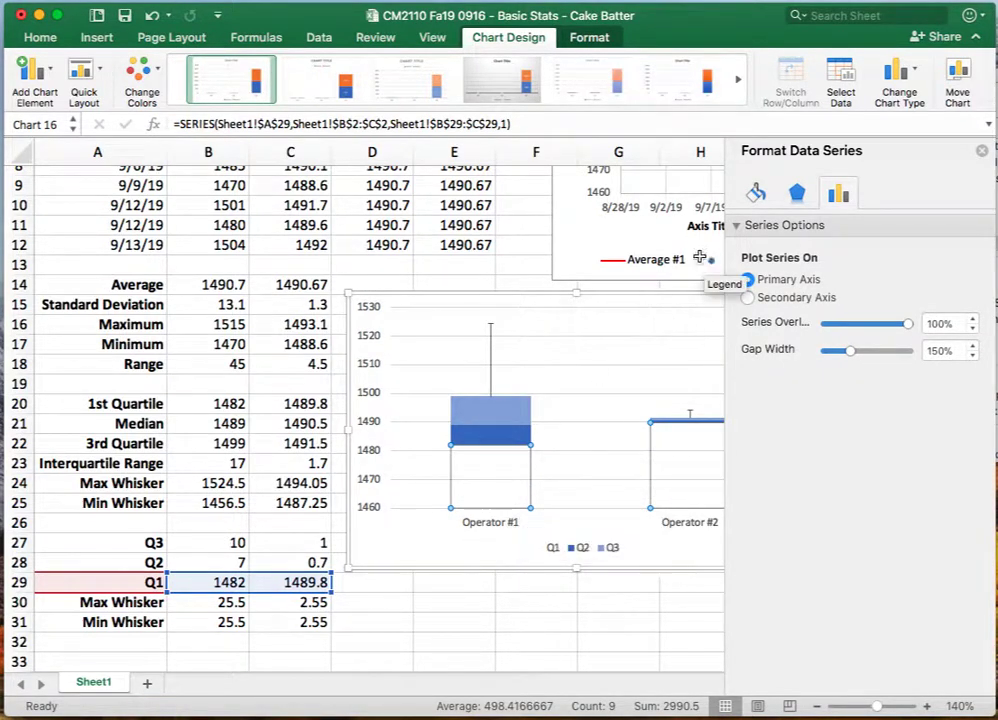
{"action": "left_click", "coordinate": [32, 72]}
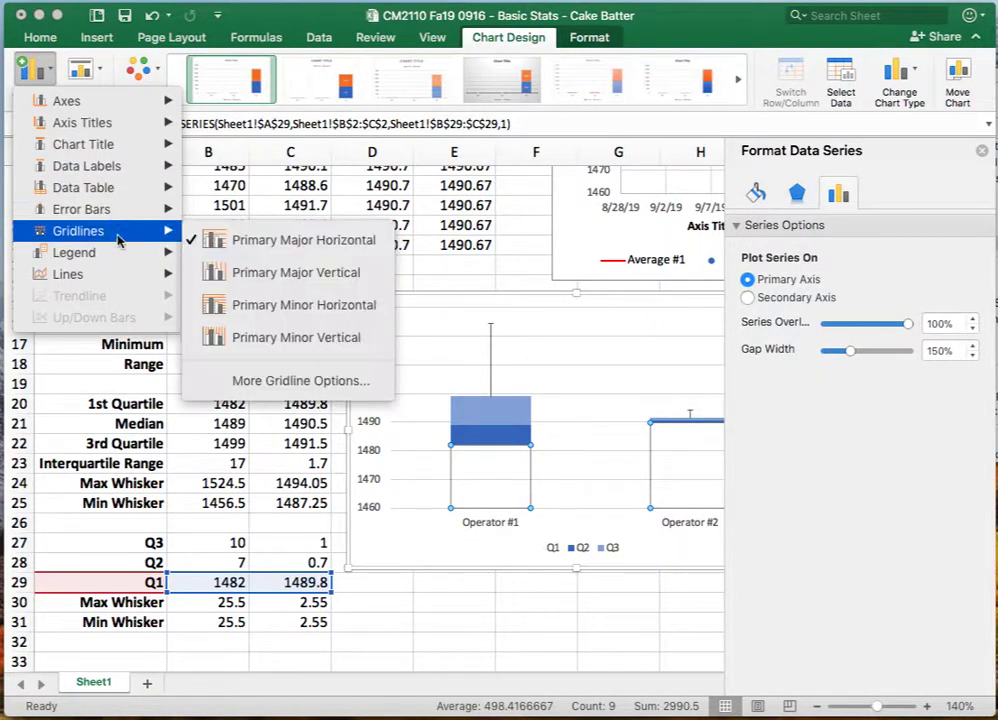
{"action": "mouse_move", "coordinate": [120, 209]}
{"action": "left_click", "coordinate": [265, 358]}
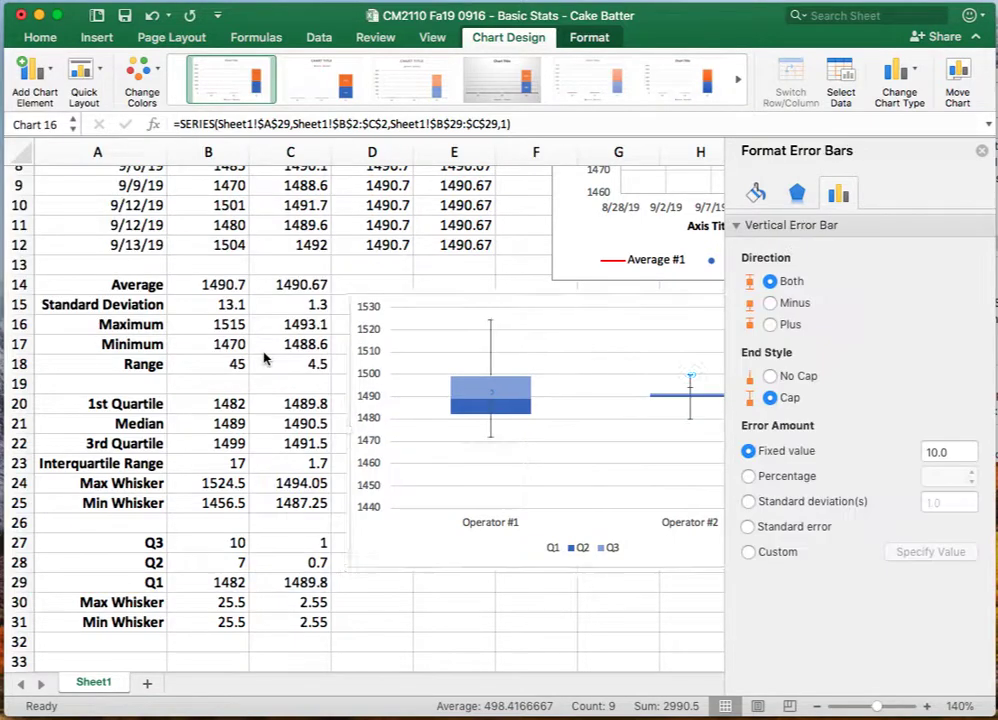
{"action": "left_click", "coordinate": [771, 303]}
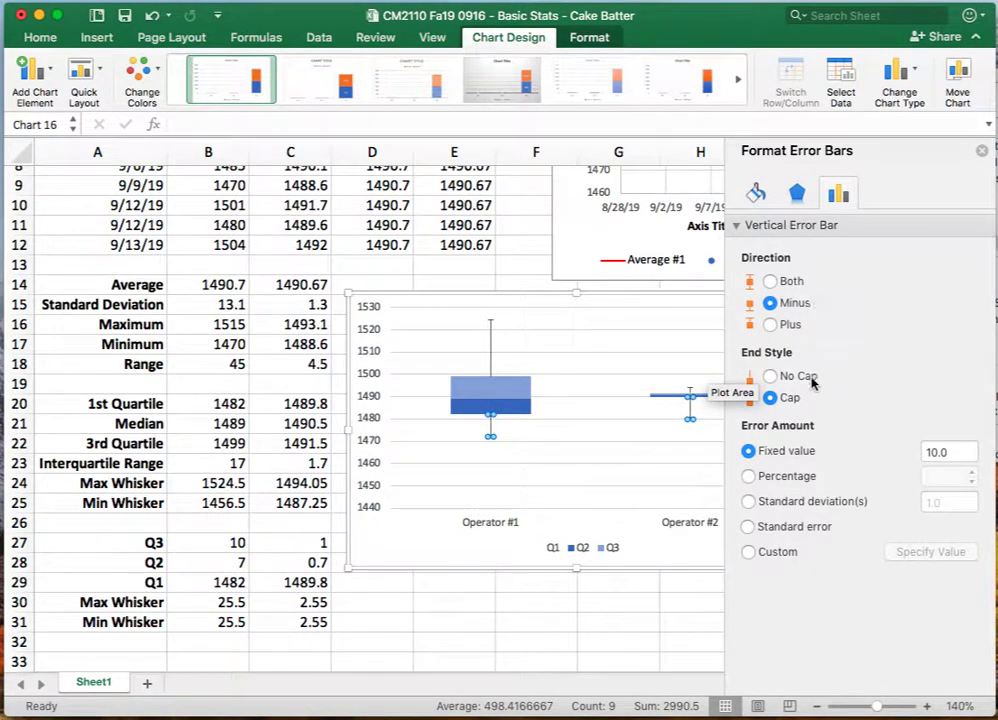
Step: Set custom negative error values to =Sheet1!$B$31:$C$31 with the Positive value left empty
{"action": "left_click", "coordinate": [777, 553]}
{"action": "left_click", "coordinate": [930, 552]}
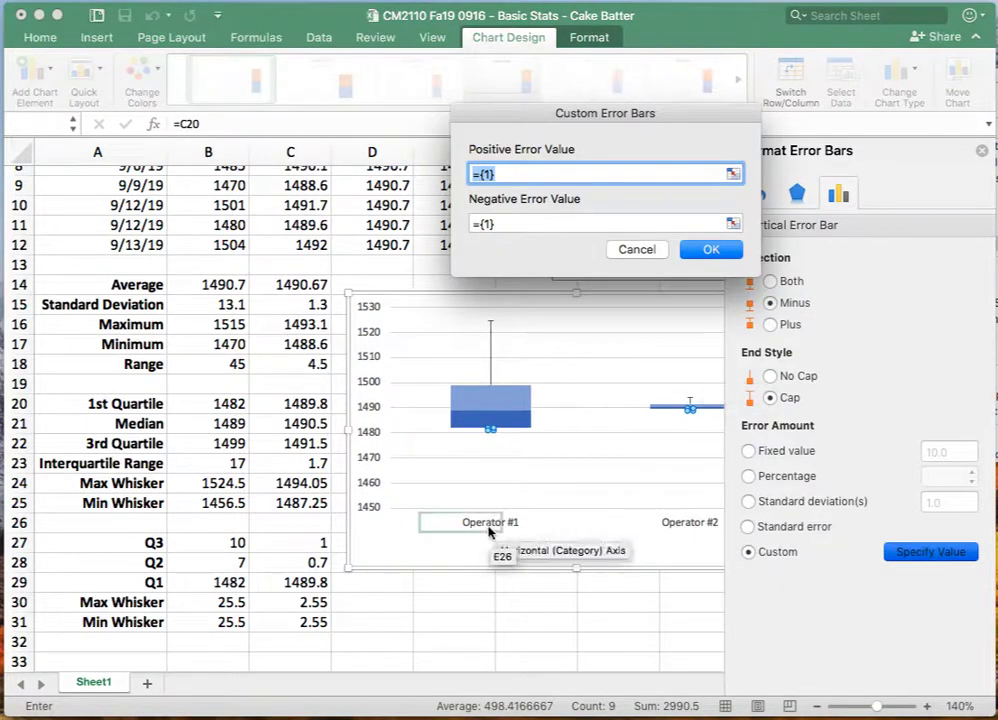
{"action": "left_click", "coordinate": [213, 624]}
{"action": "left_click_drag", "start_coordinate": [213, 624], "coordinate": [296, 621]}
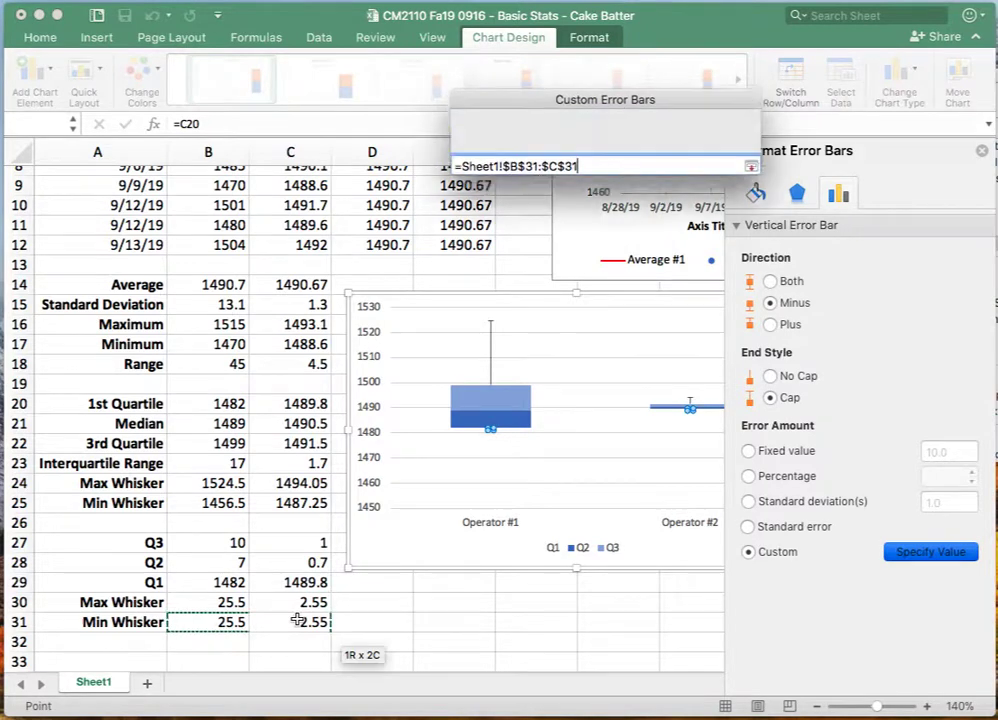
{"action": "left_click_drag", "start_coordinate": [606, 178], "coordinate": [467, 157]}
{"action": "key", "text": "super+c"}
{"action": "key", "text": "BackSpace"}
{"action": "left_click", "coordinate": [522, 222]}
{"action": "key", "text": "super+v"}
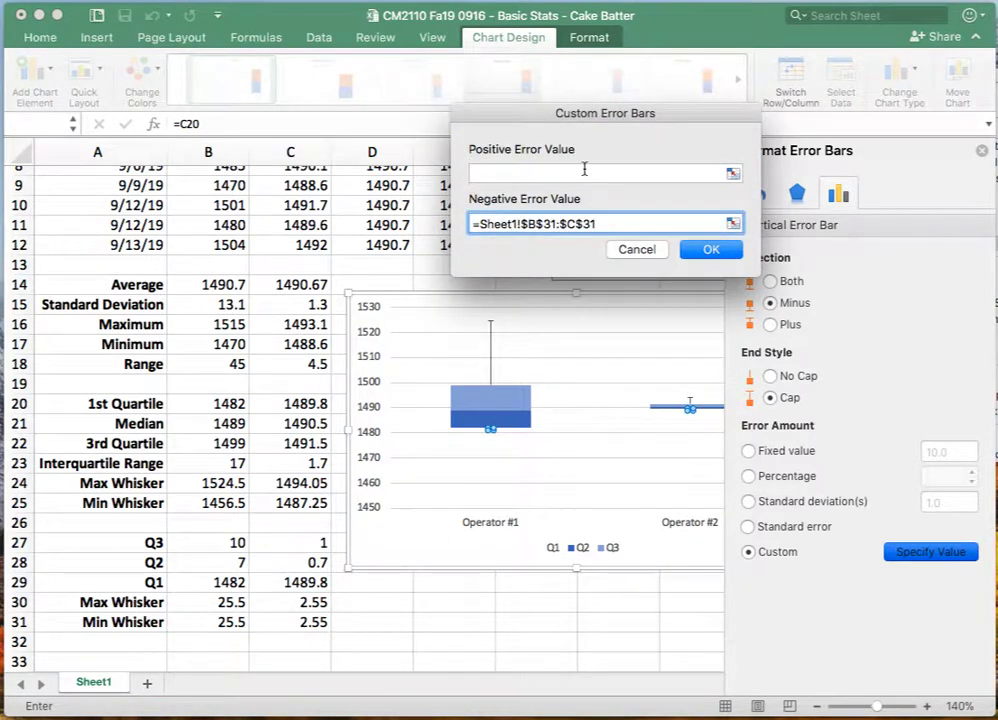
{"action": "left_click", "coordinate": [584, 172]}
{"action": "left_click", "coordinate": [710, 249]}
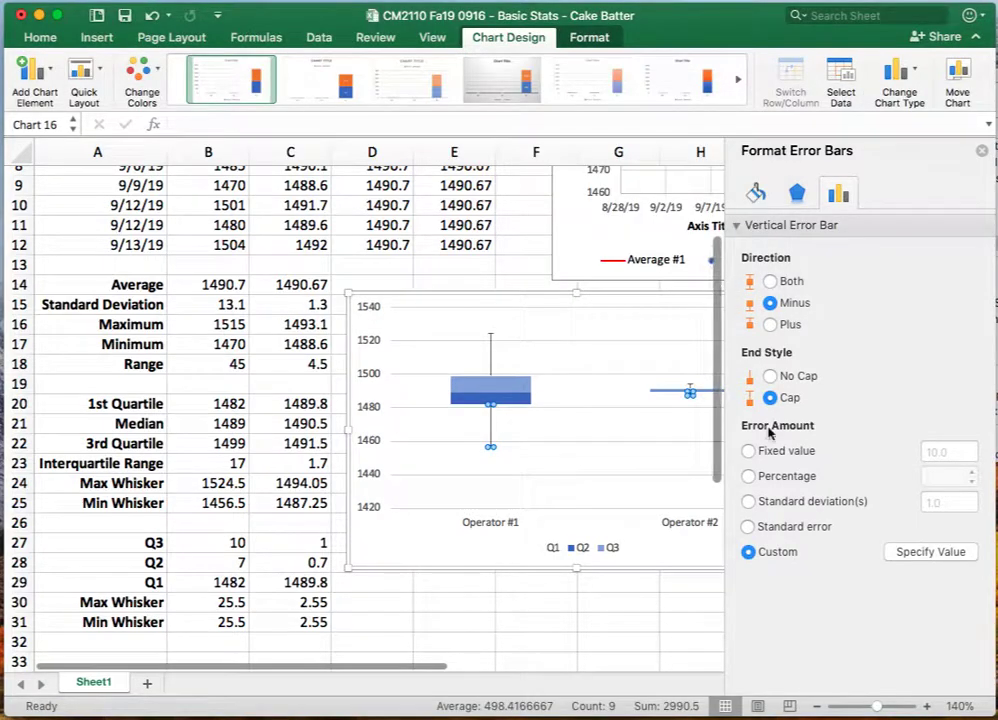
{"action": "left_click", "coordinate": [981, 150]}
{"action": "left_click", "coordinate": [858, 502]}
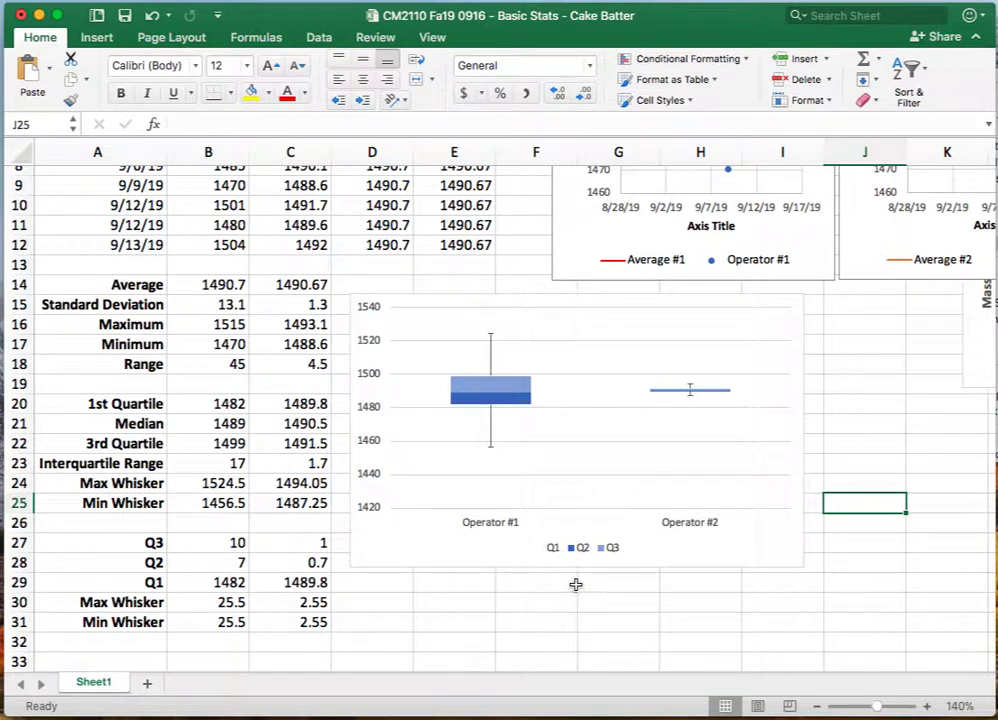
Step: Select the box-plot chart and bring up its context menu from the plot area
{"action": "left_click", "coordinate": [584, 552]}
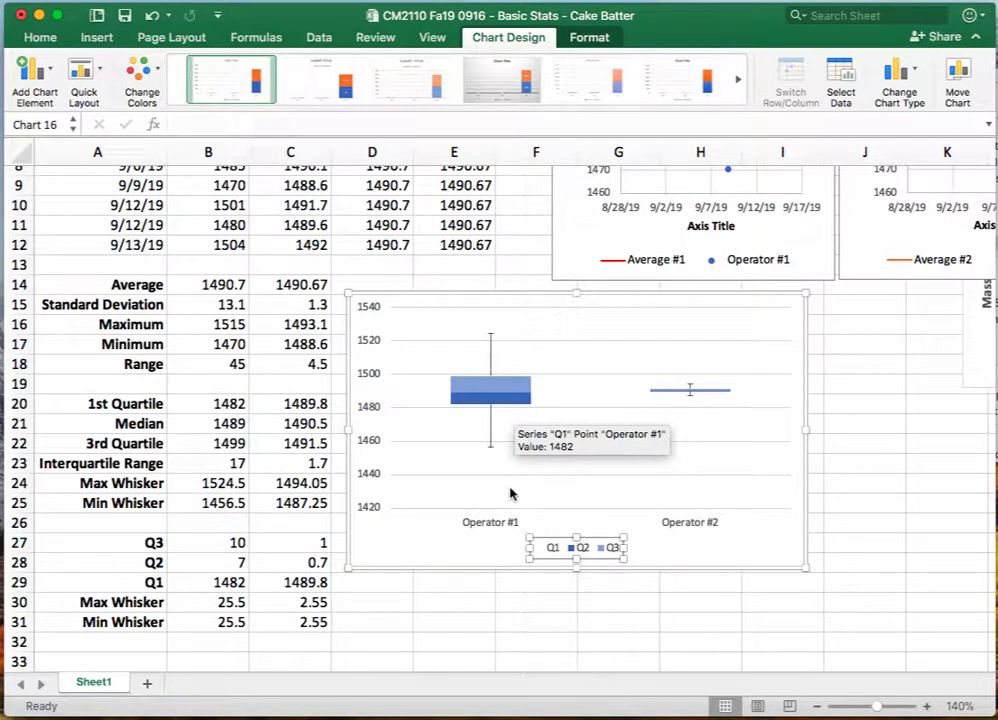
{"action": "right_click", "coordinate": [567, 494]}
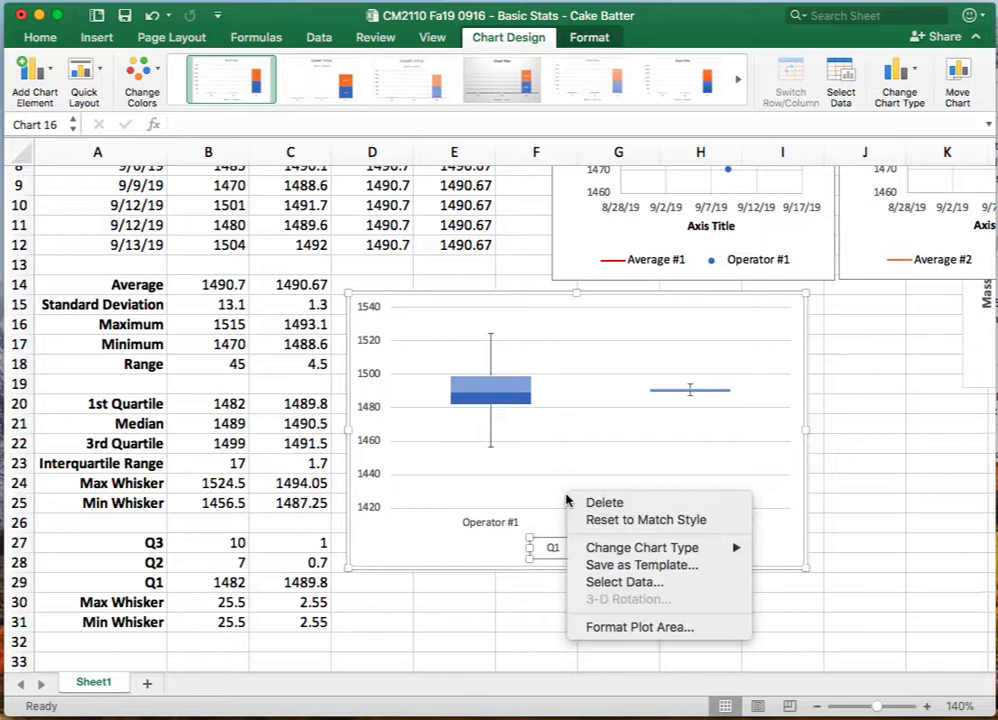
Step: Add a new series named from A14 with values from B14:C14 via Select Data
{"action": "left_click", "coordinate": [603, 581]}
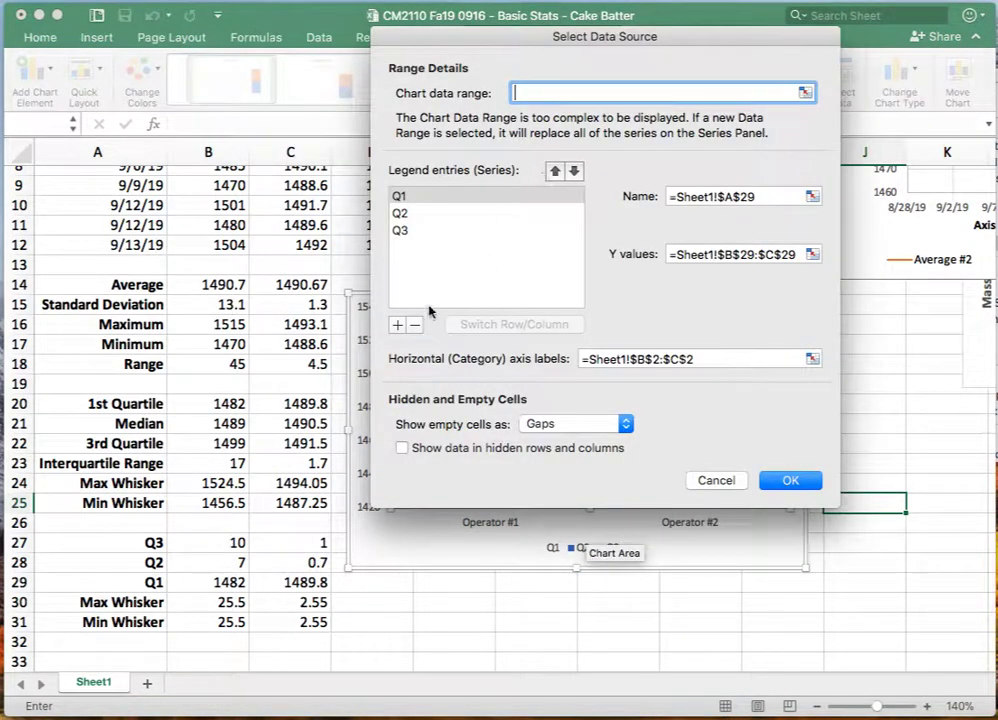
{"action": "left_click", "coordinate": [398, 326]}
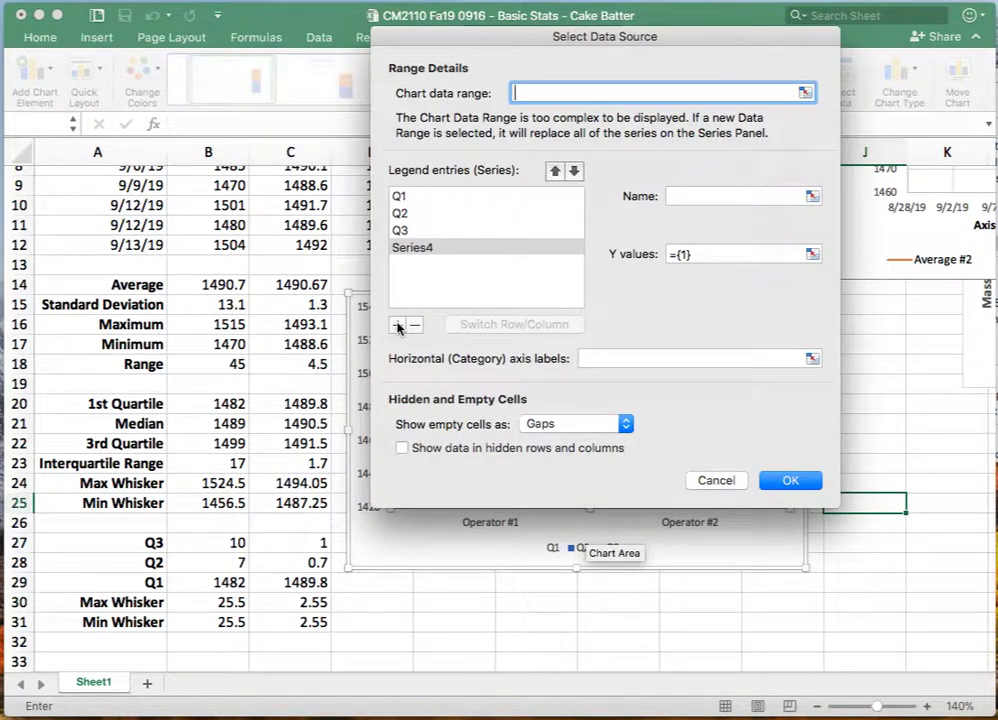
{"action": "left_click", "coordinate": [812, 196]}
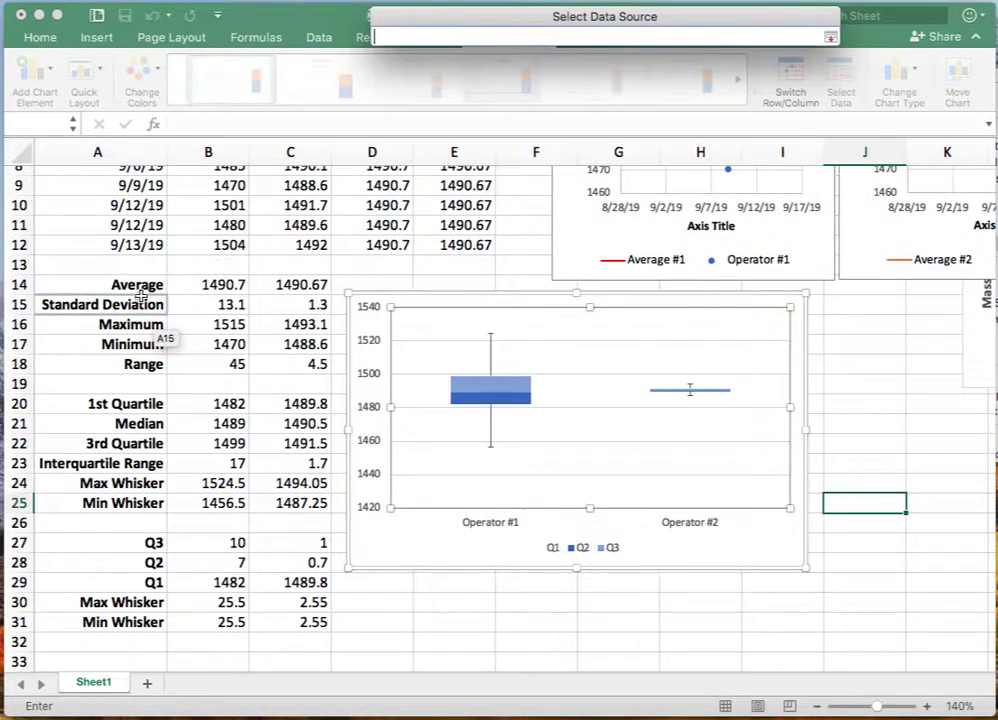
{"action": "left_click", "coordinate": [141, 285]}
{"action": "left_click", "coordinate": [830, 37]}
{"action": "left_click", "coordinate": [812, 255]}
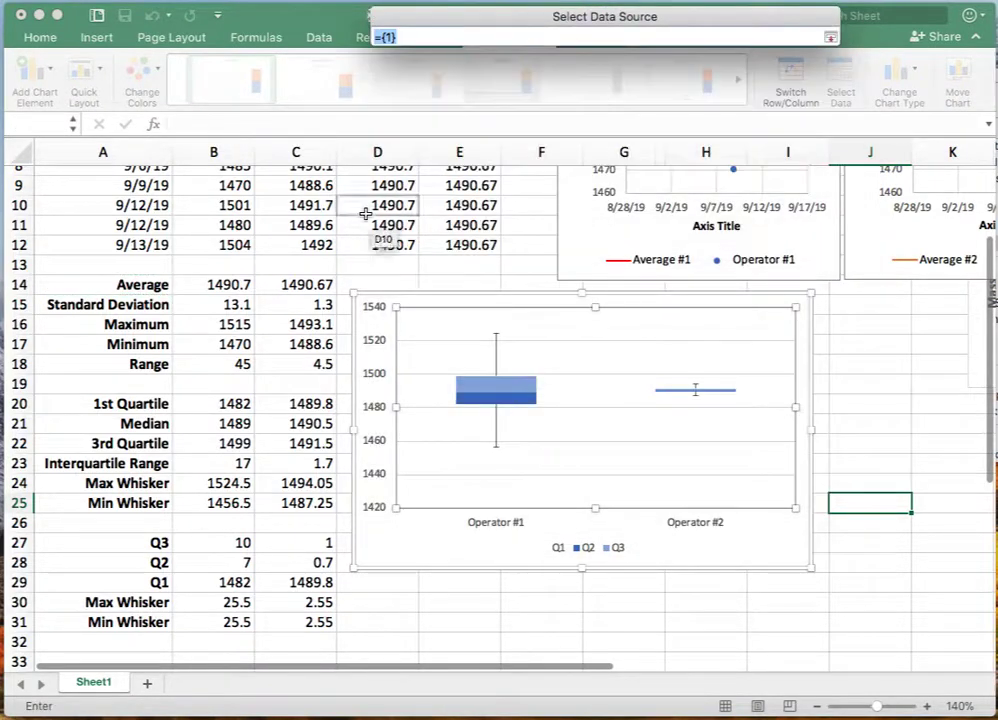
{"action": "left_click_drag", "start_coordinate": [222, 285], "coordinate": [300, 285]}
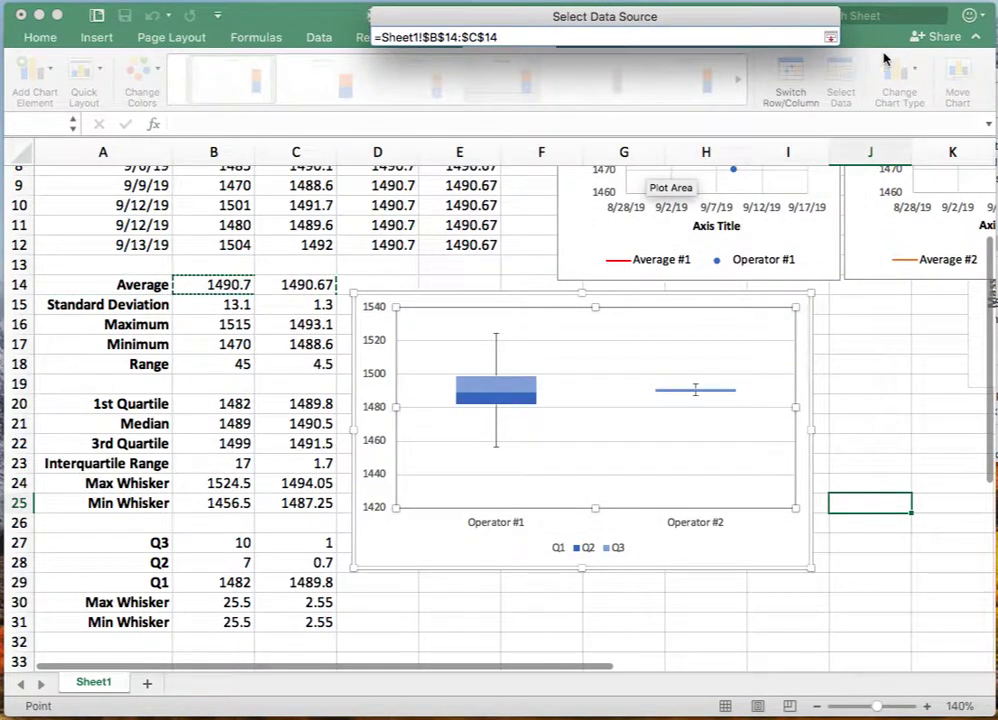
{"action": "left_click", "coordinate": [830, 37]}
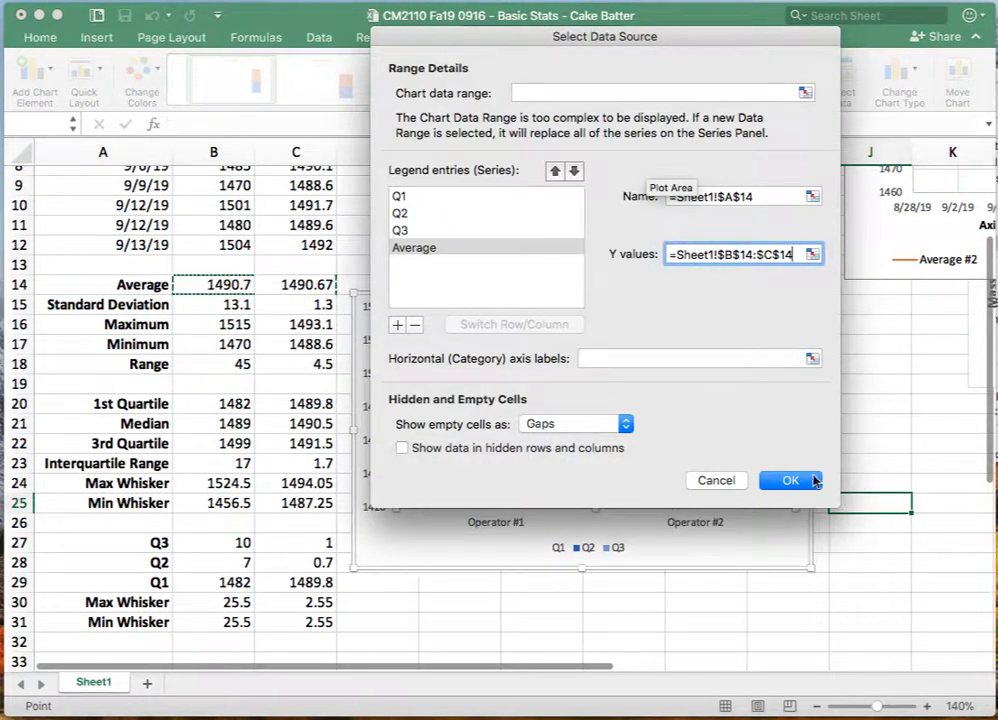
{"action": "left_click", "coordinate": [790, 481]}
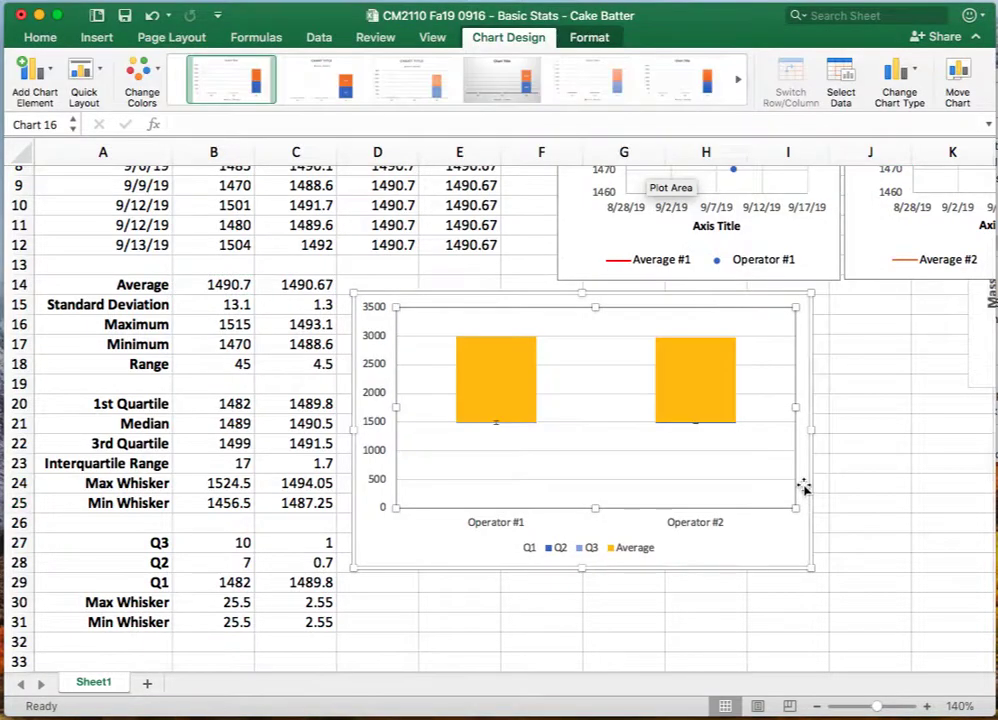
Step: Change the Average series' chart type to X Y (Scatter), then to Line
{"action": "left_click", "coordinate": [508, 383]}
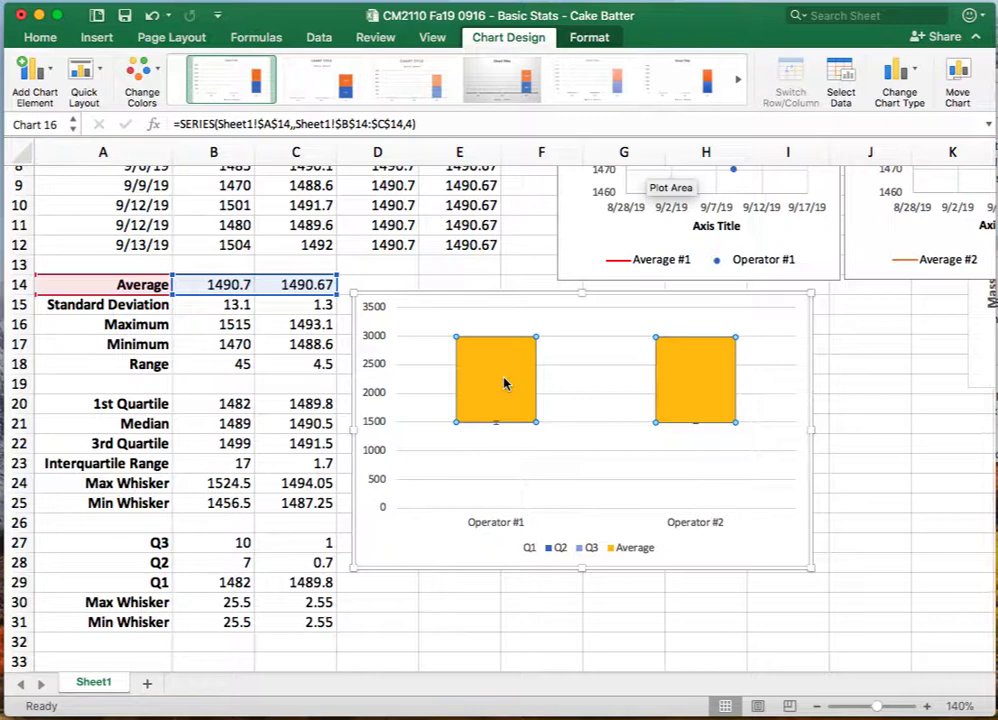
{"action": "right_click", "coordinate": [505, 383]}
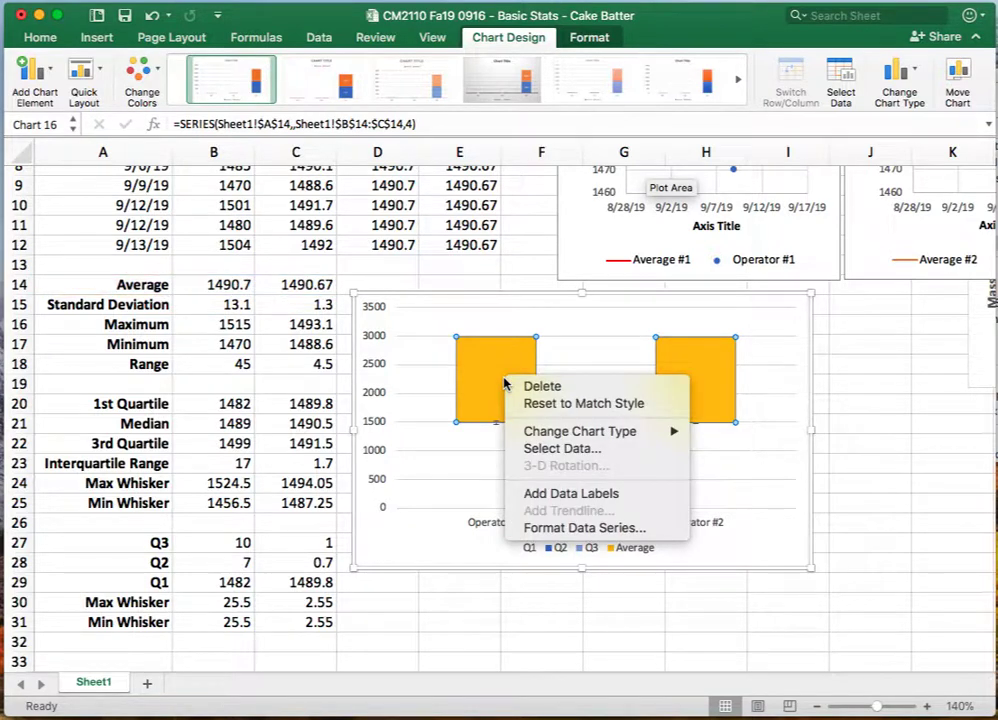
{"action": "left_click", "coordinate": [466, 418]}
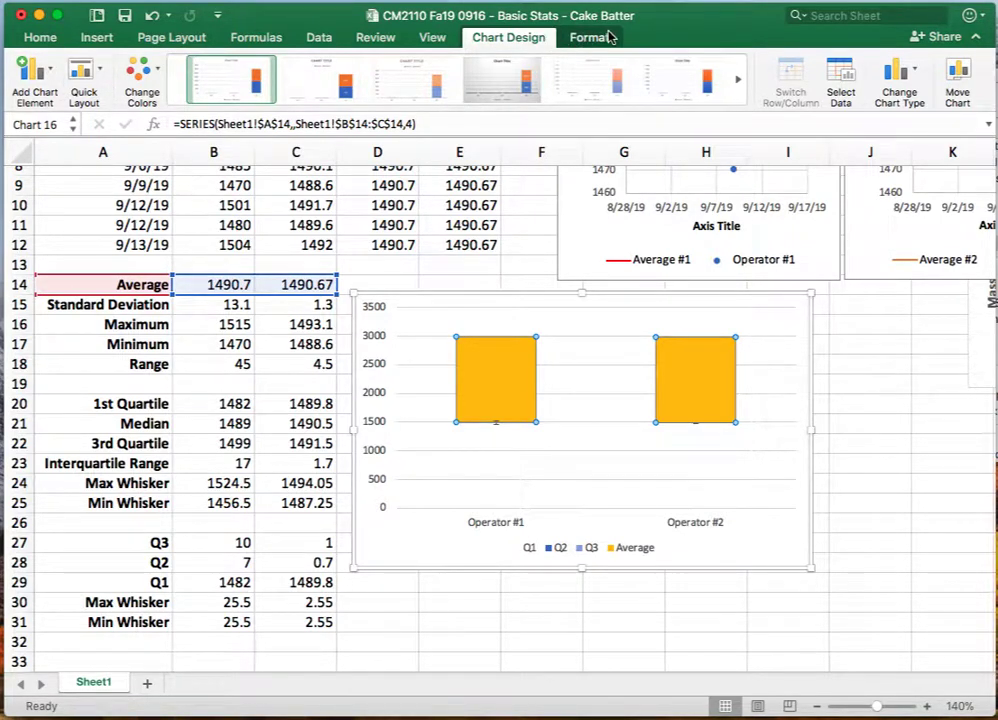
{"action": "left_click", "coordinate": [913, 72]}
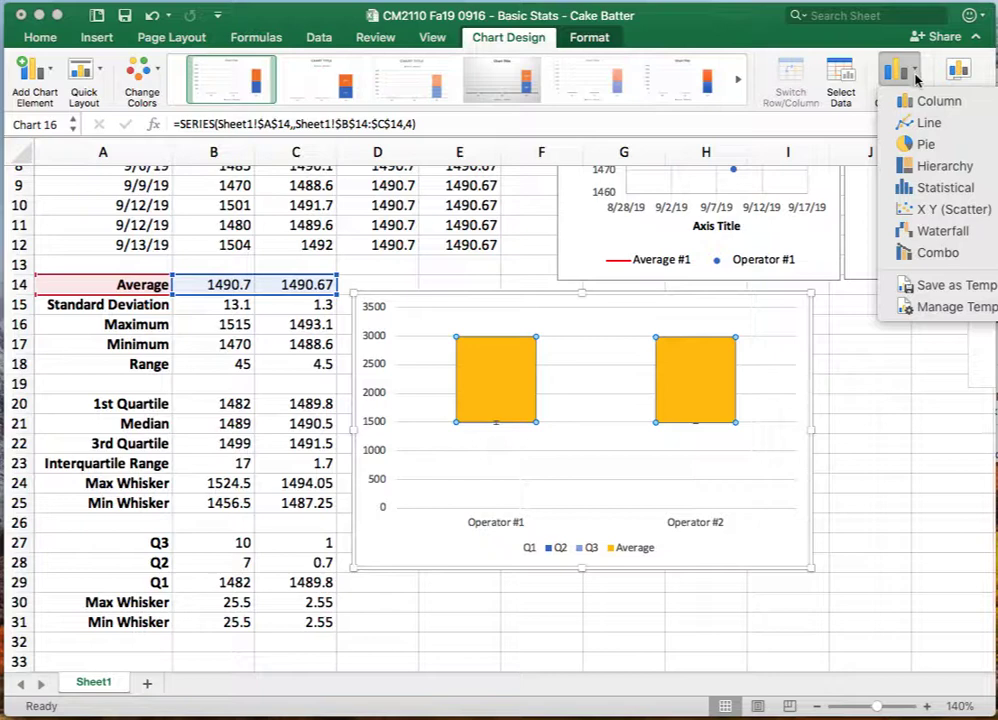
{"action": "left_click", "coordinate": [950, 209]}
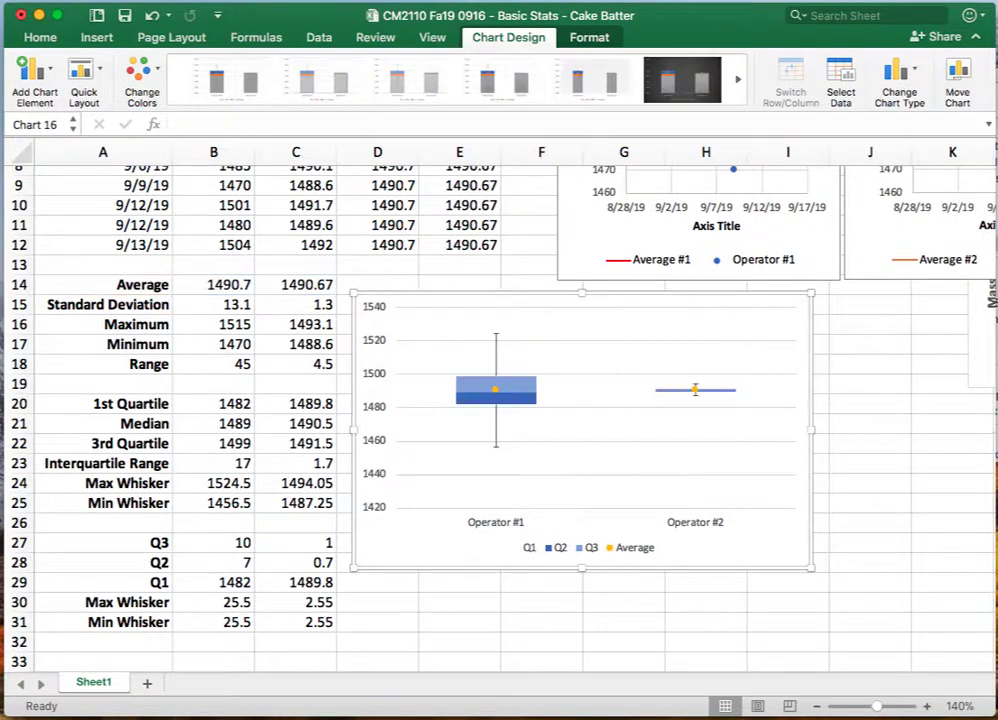
{"action": "left_click", "coordinate": [695, 389]}
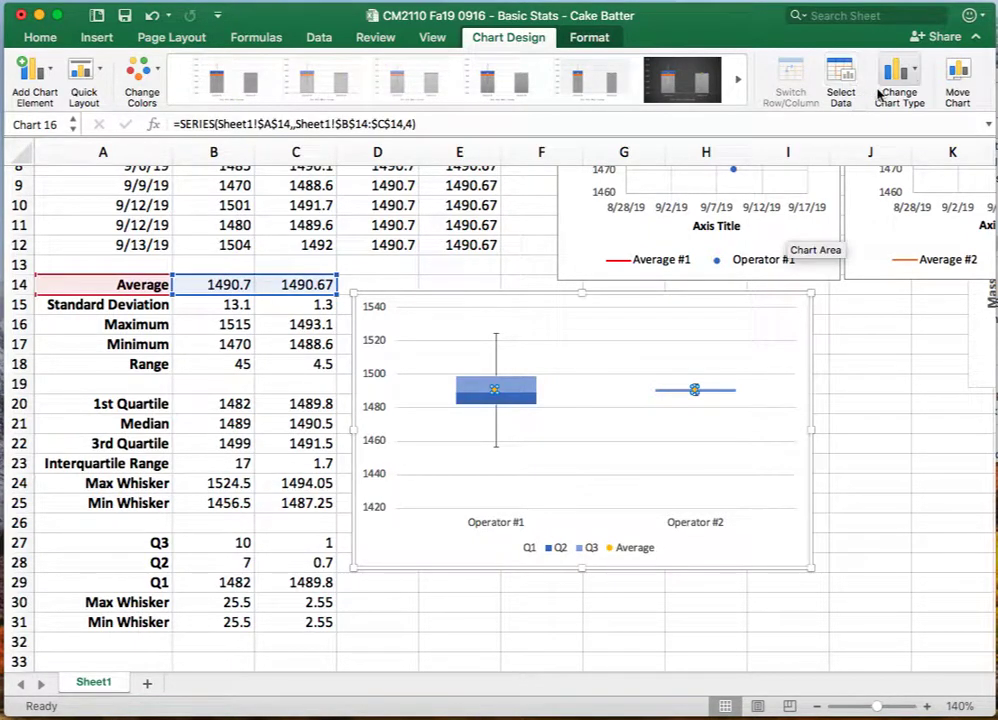
{"action": "left_click", "coordinate": [898, 76]}
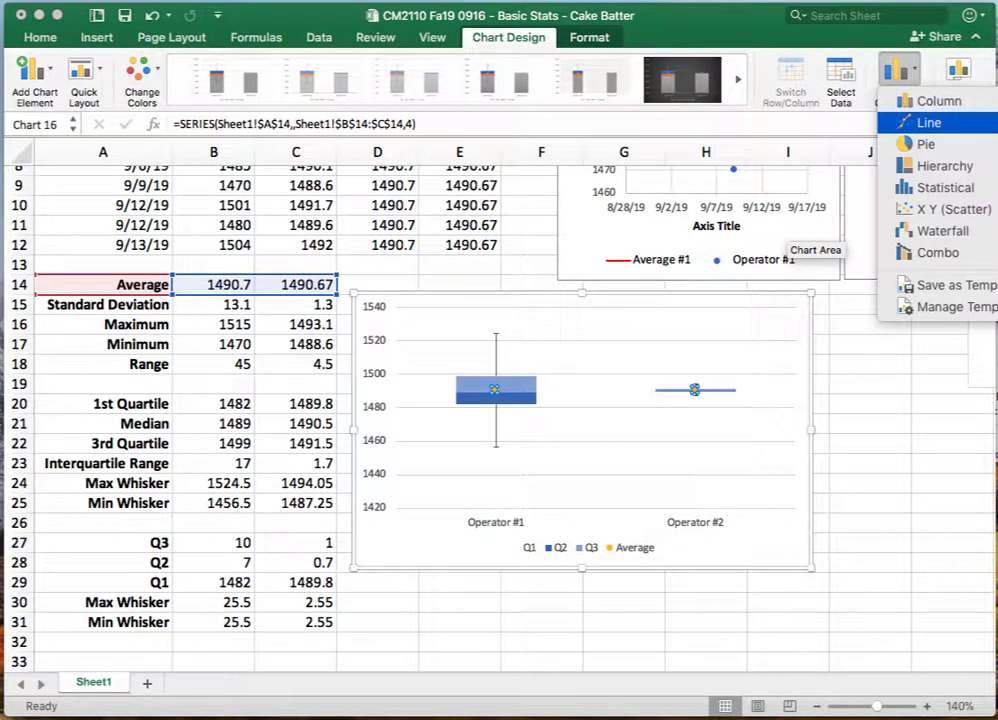
{"action": "left_click", "coordinate": [930, 122]}
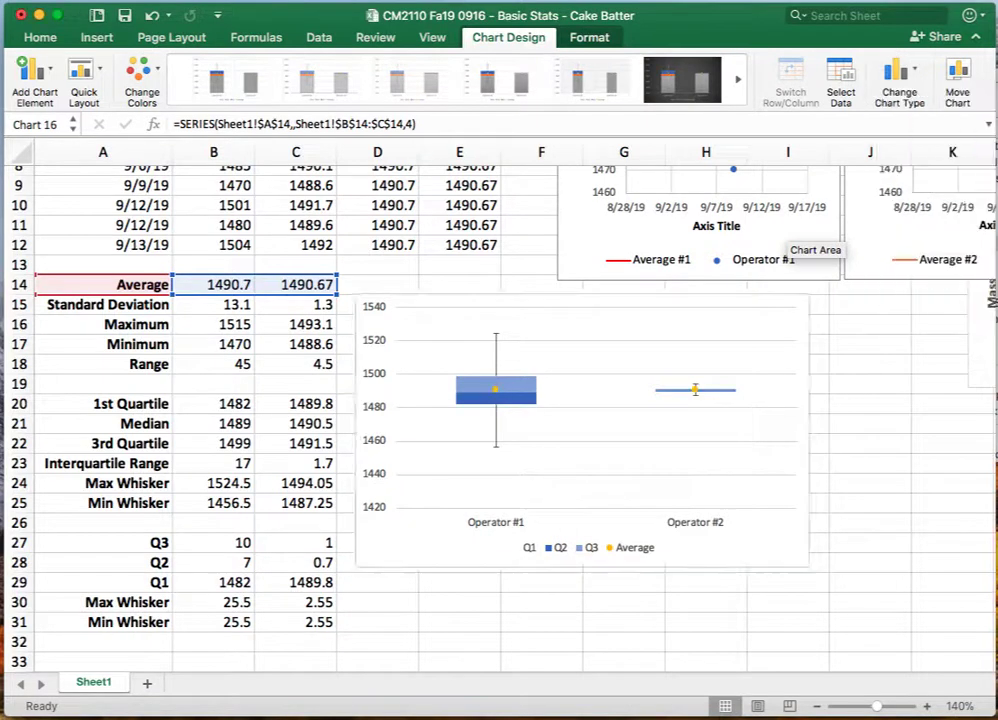
{"action": "left_click", "coordinate": [633, 393]}
Step: Set the Average series' line to No line in Format Data Series, leaving only its markers
{"action": "right_click", "coordinate": [633, 395]}
{"action": "left_click", "coordinate": [690, 540]}
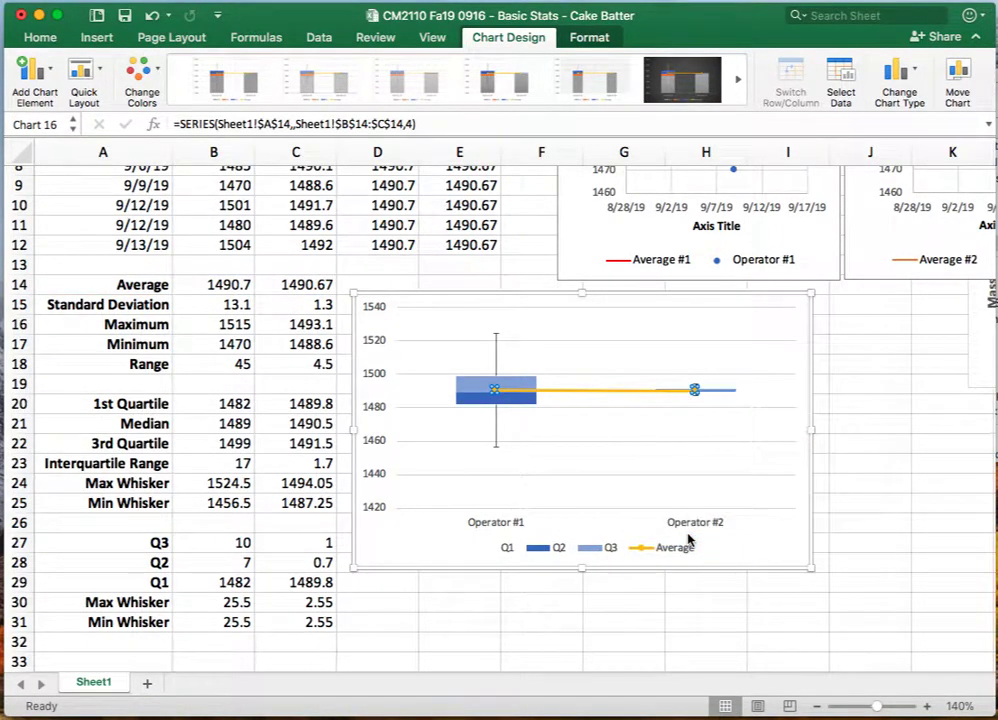
{"action": "left_click", "coordinate": [756, 193]}
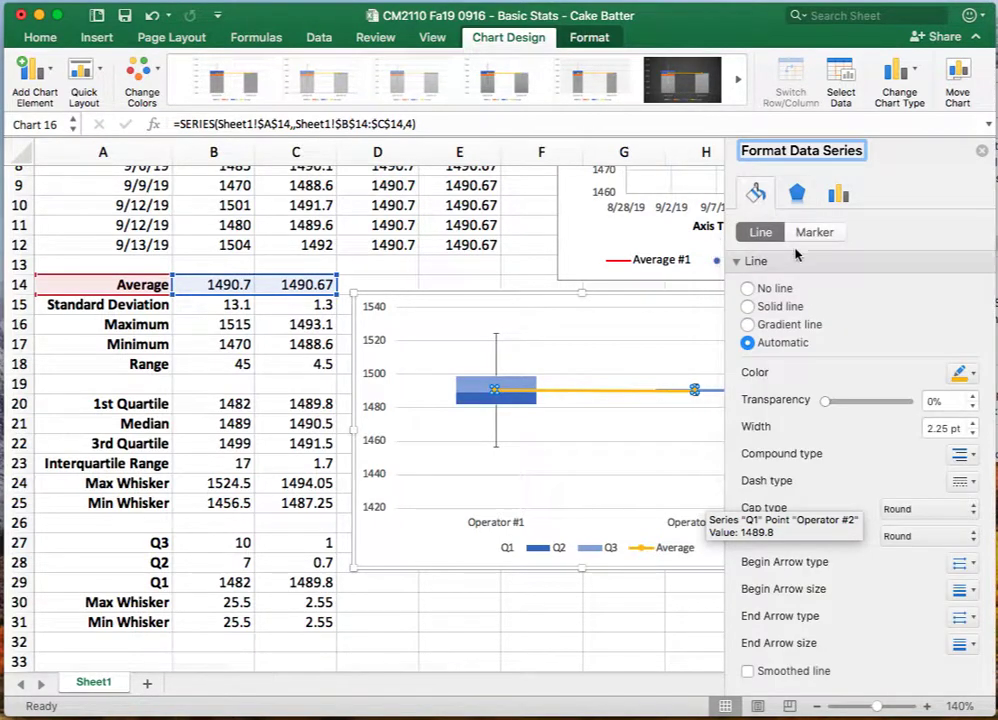
{"action": "left_click", "coordinate": [766, 289]}
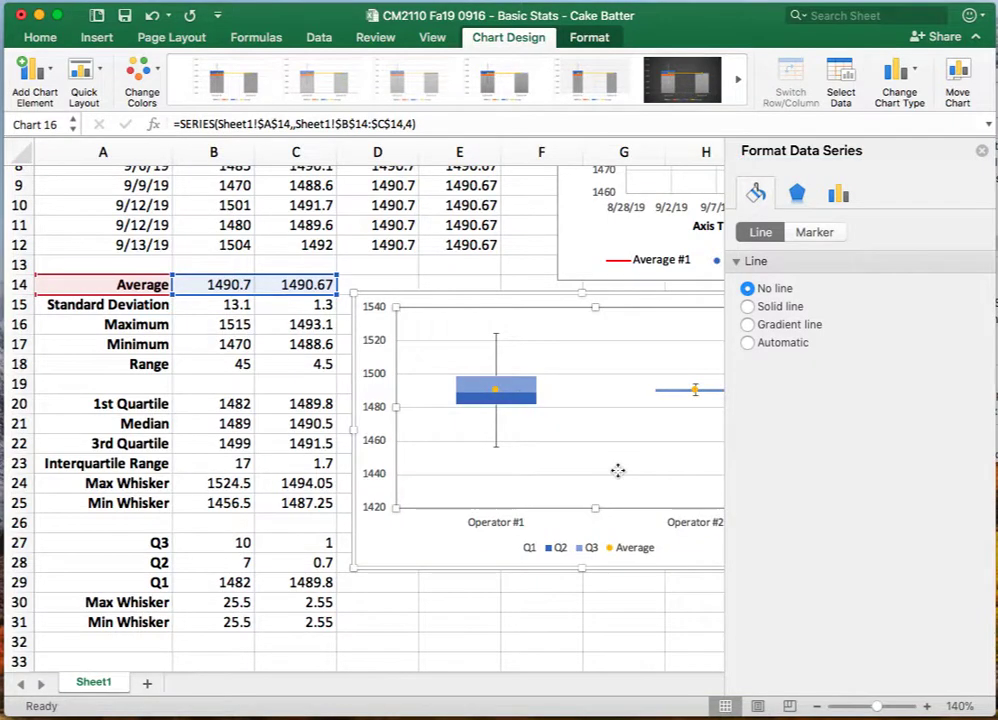
{"action": "left_click", "coordinate": [617, 470]}
{"action": "left_click", "coordinate": [488, 392]}
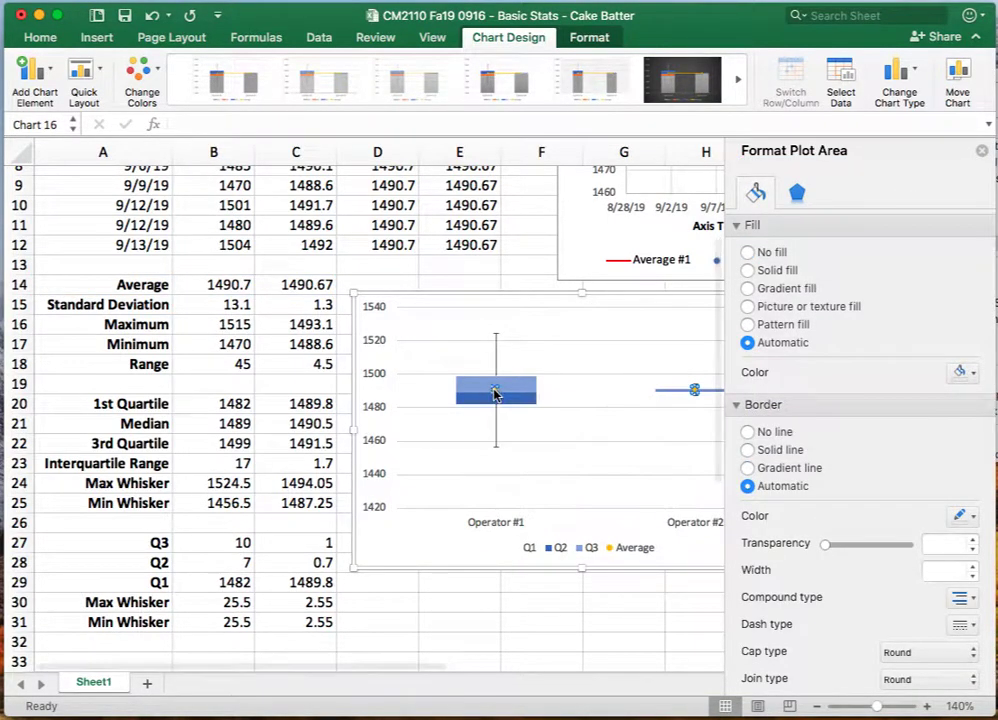
{"action": "left_click", "coordinate": [982, 151]}
{"action": "left_click", "coordinate": [519, 470]}
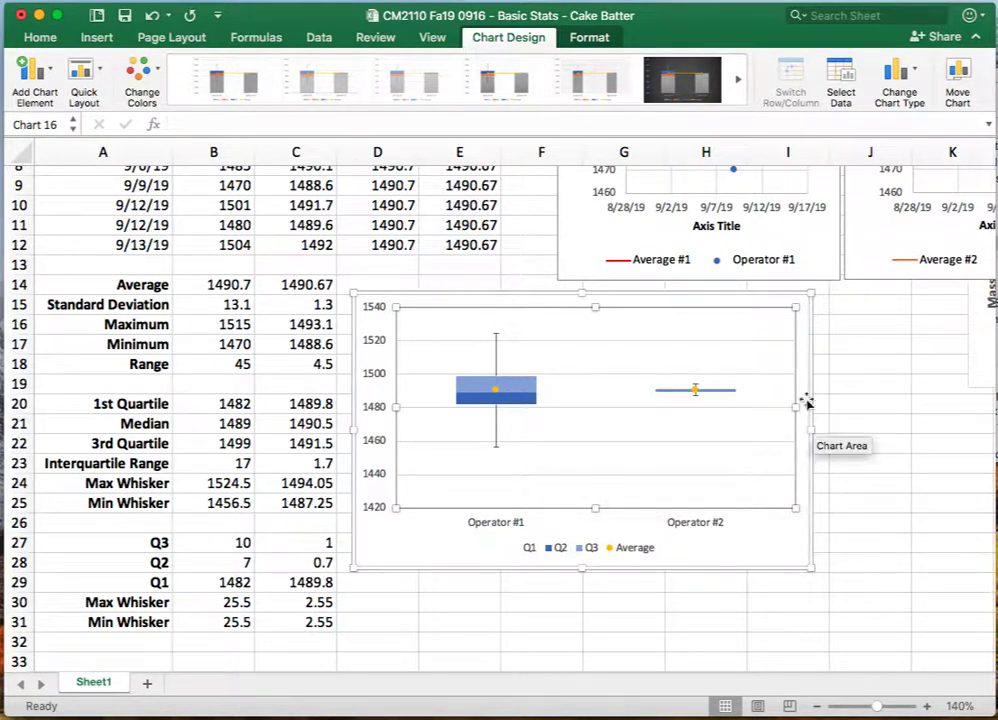
Step: Narrow the chart from its right-side handle and nudge it slightly to the right
{"action": "left_click_drag", "start_coordinate": [810, 432], "coordinate": [668, 432]}
{"action": "left_click_drag", "start_coordinate": [593, 301], "coordinate": [639, 299]}
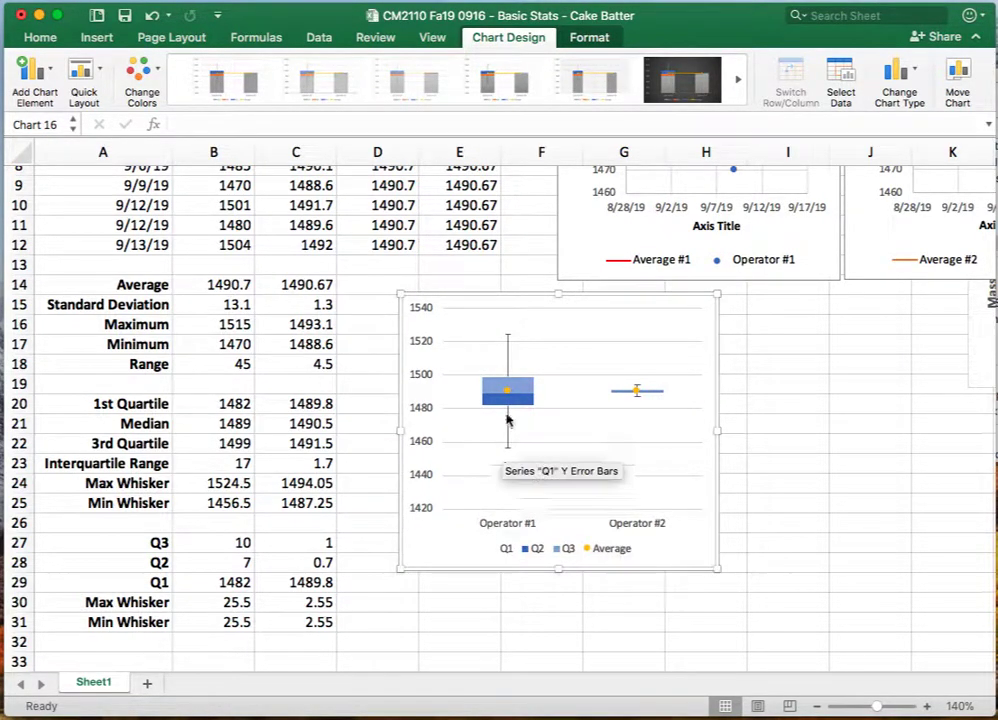